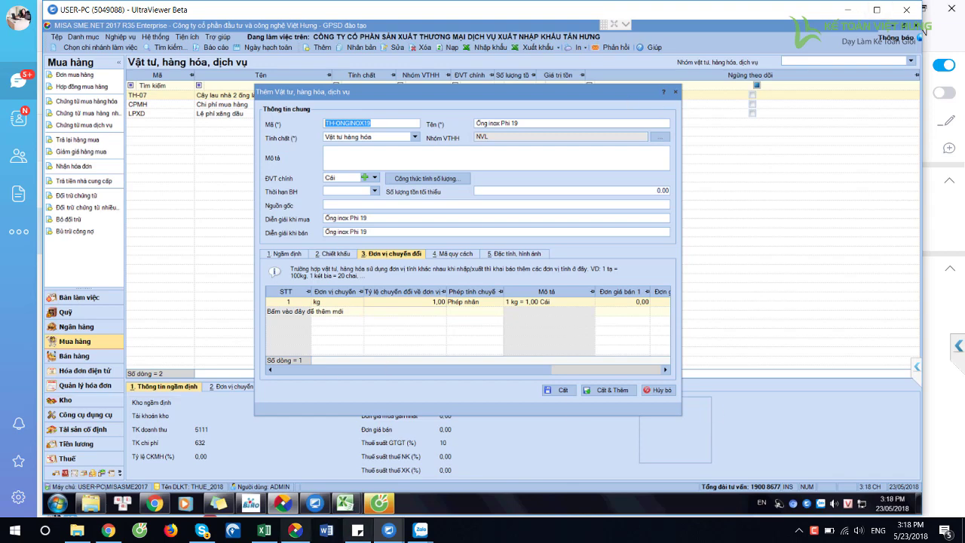
{"action": "left_click", "coordinate": [305, 463]}
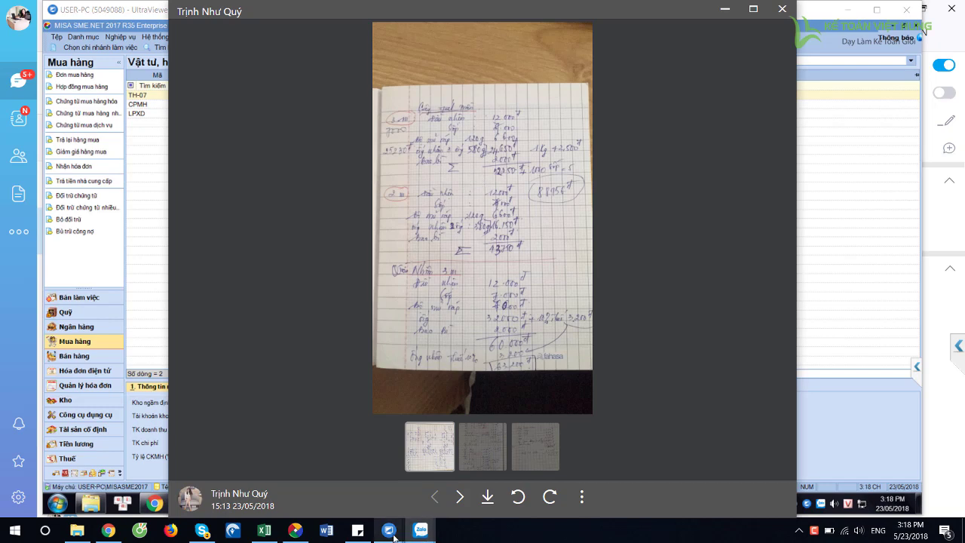
{"action": "mouse_move", "coordinate": [388, 530]}
{"action": "left_click", "coordinate": [449, 474]}
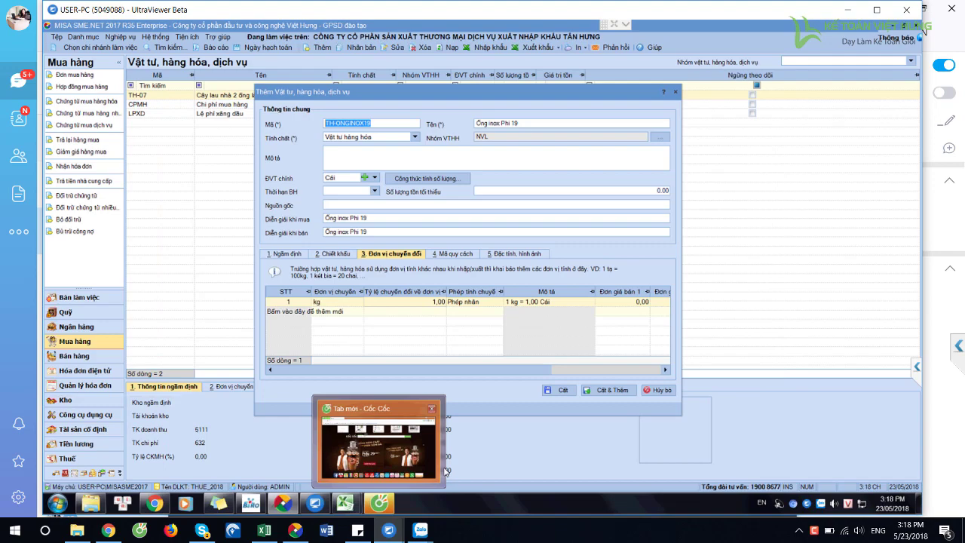
{"action": "mouse_move", "coordinate": [445, 472]}
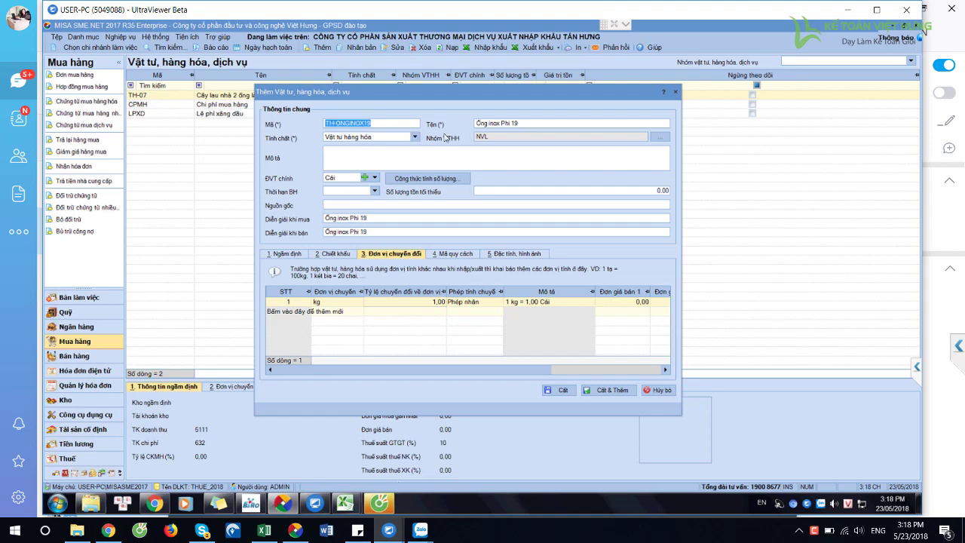
- Set the kg conversion ratio of Ống inox Phi 19 to 7 with the operation Phép nhân, and save the item
{"action": "left_click", "coordinate": [420, 304]}
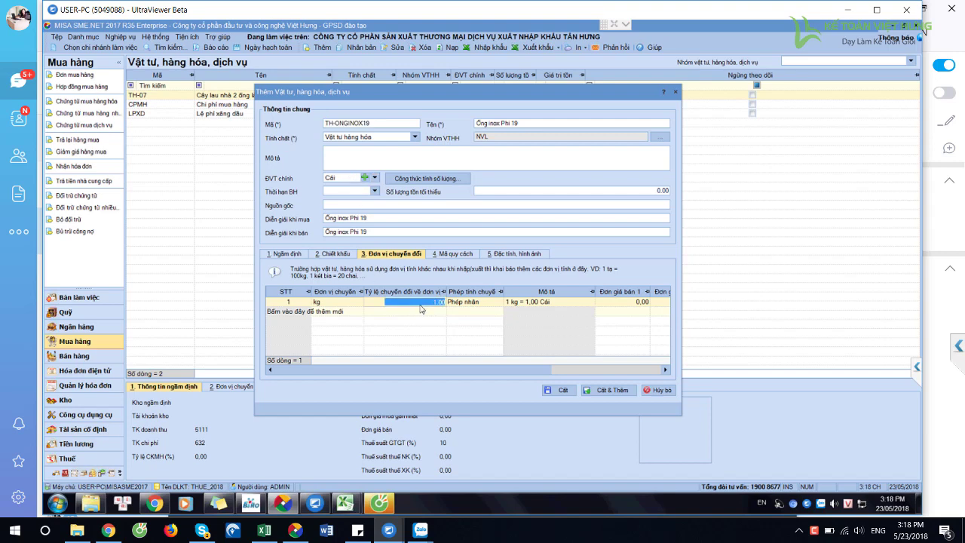
{"action": "left_click_drag", "start_coordinate": [422, 305], "coordinate": [448, 302]}
{"action": "type", "text": "7"}
{"action": "key", "text": "Tab"}
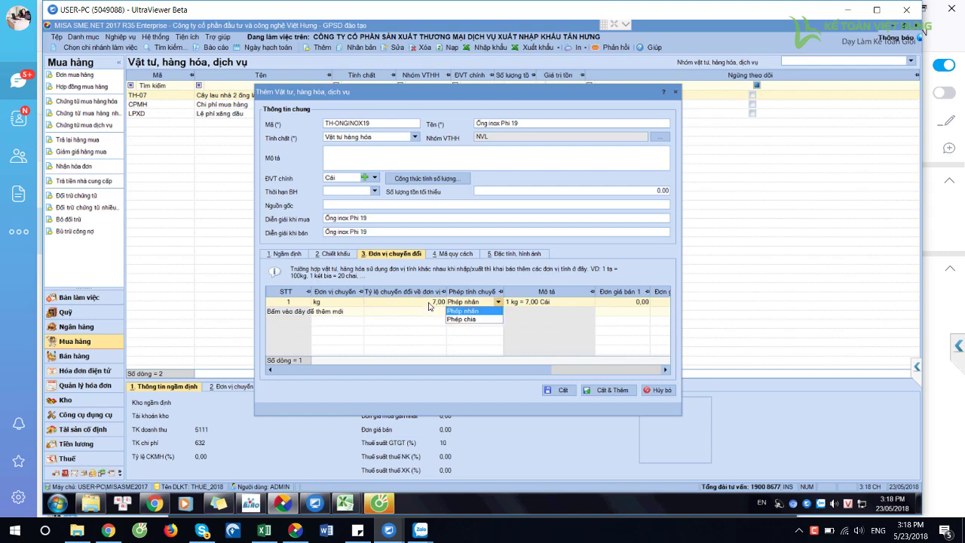
{"action": "key", "text": "Return"}
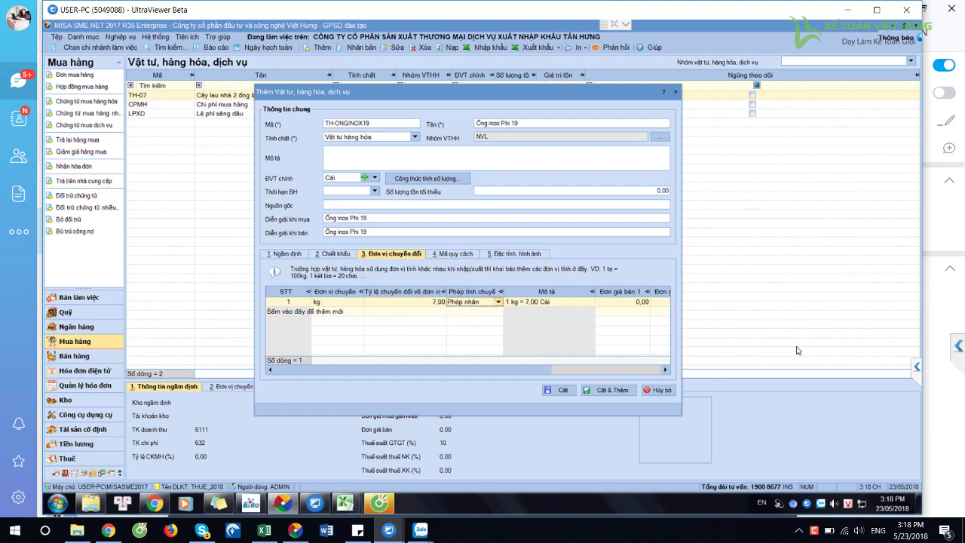
{"action": "left_click", "coordinate": [563, 391]}
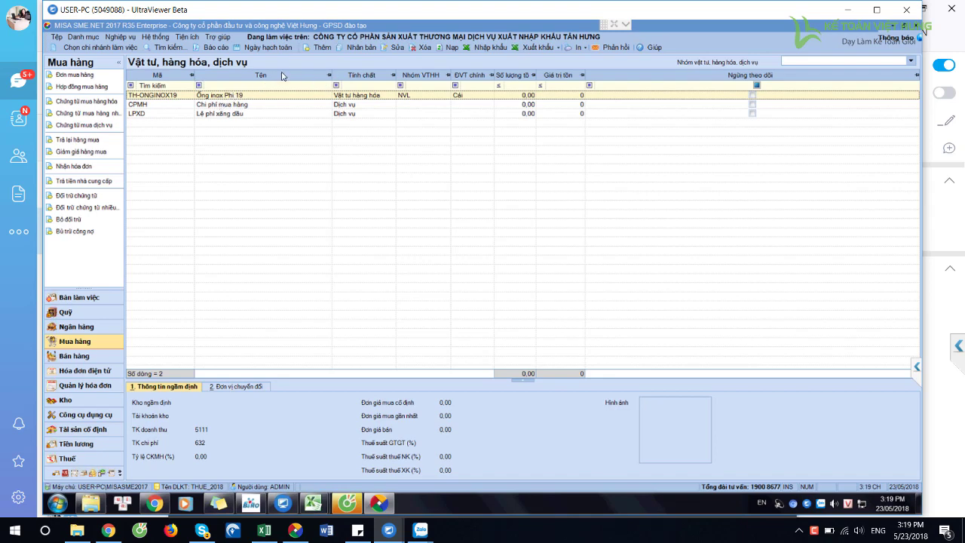
- Add item TH-DQT named Đầu Quét Trần, unit Cái, with default warehouse and stock account 152, and clear its revenue account
{"action": "left_click", "coordinate": [322, 48]}
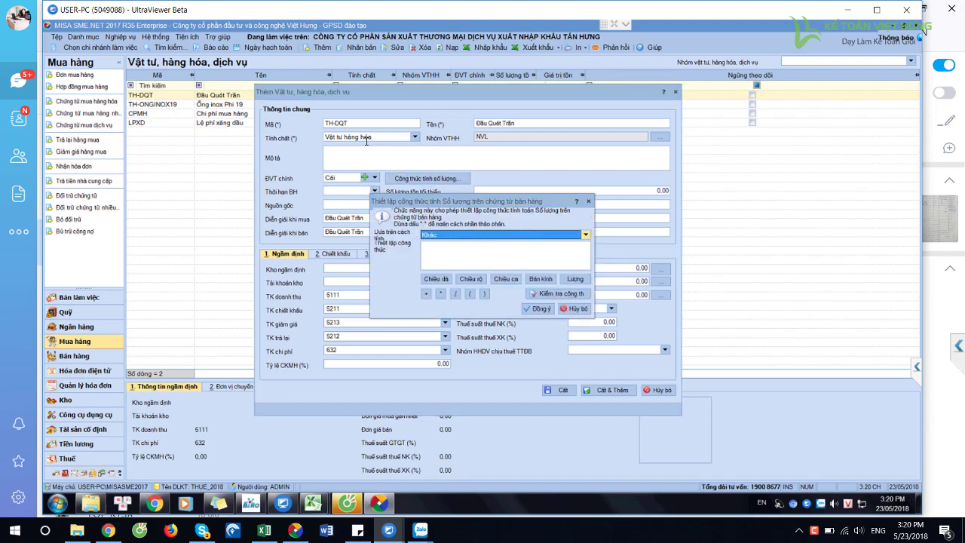
{"action": "key", "text": "Escape"}
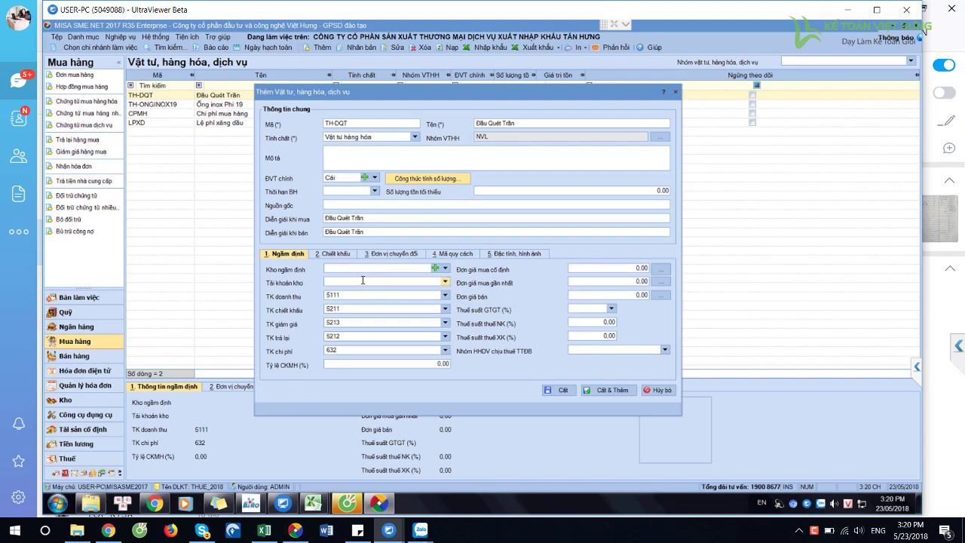
{"action": "left_click", "coordinate": [353, 349]}
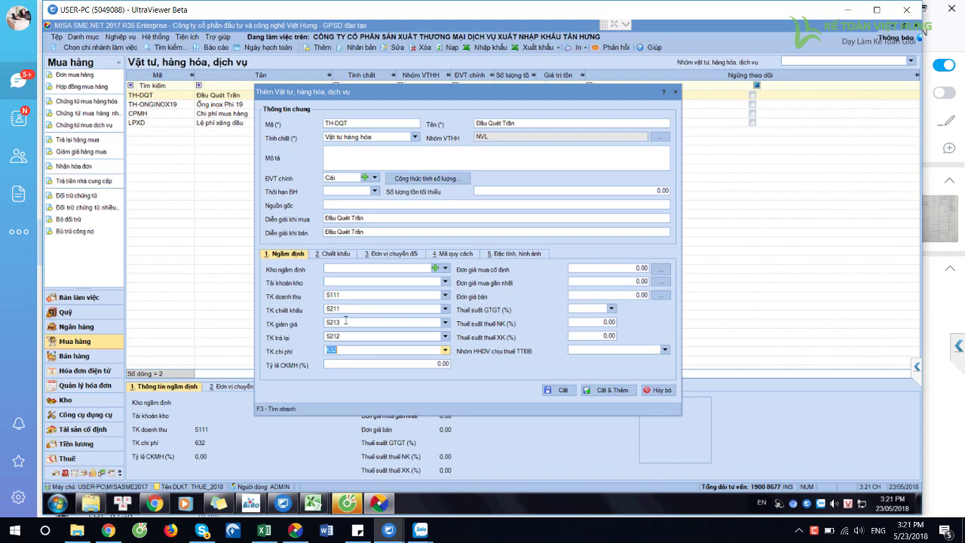
{"action": "left_click", "coordinate": [359, 294]}
{"action": "key", "text": "BackSpace"}
{"action": "key", "text": "F4"}
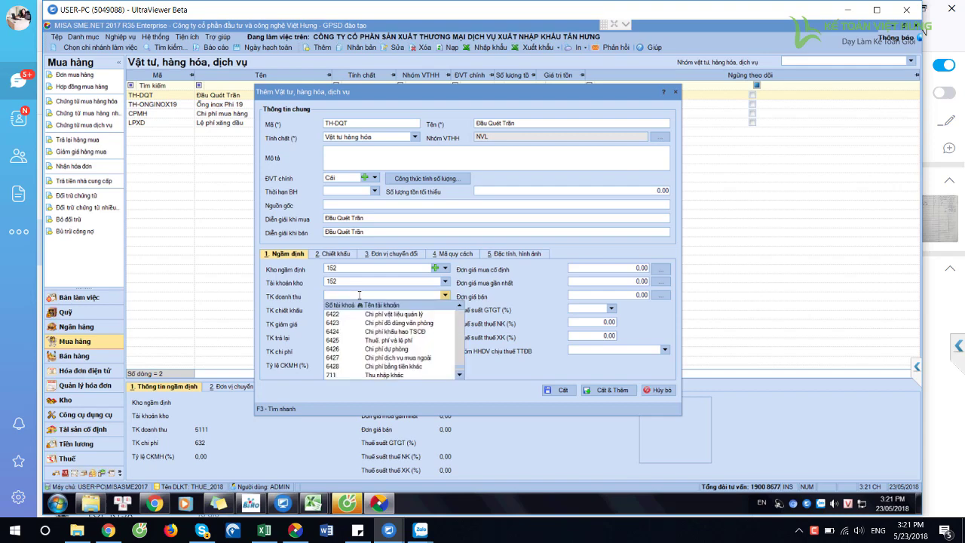
- Clear the item's discount, price reduction and return accounts, set its cost account to 621, and save it
{"action": "left_click", "coordinate": [338, 351]}
{"action": "type", "text": "621"}
{"action": "key", "text": "Return"}
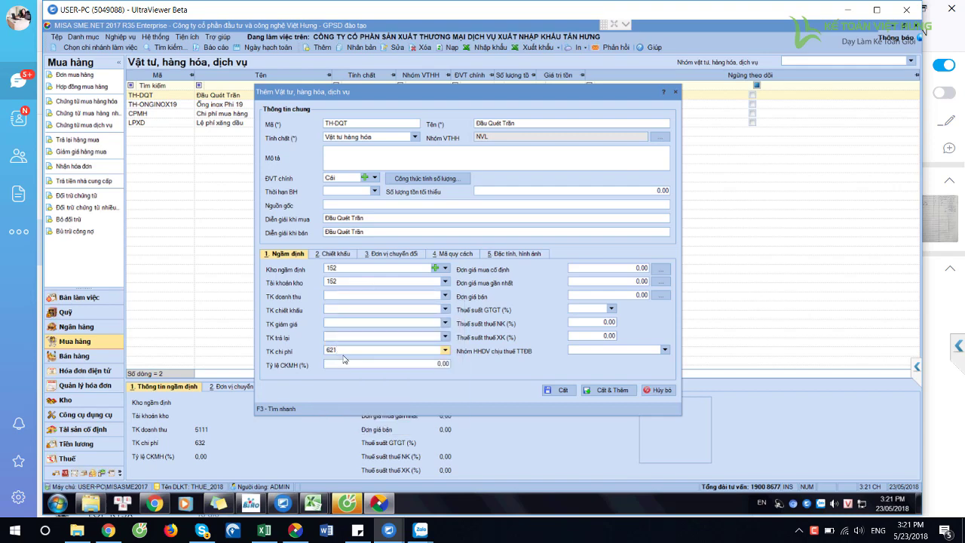
{"action": "double_click", "coordinate": [331, 350]}
{"action": "left_click", "coordinate": [388, 169]}
{"action": "left_click", "coordinate": [561, 390]}
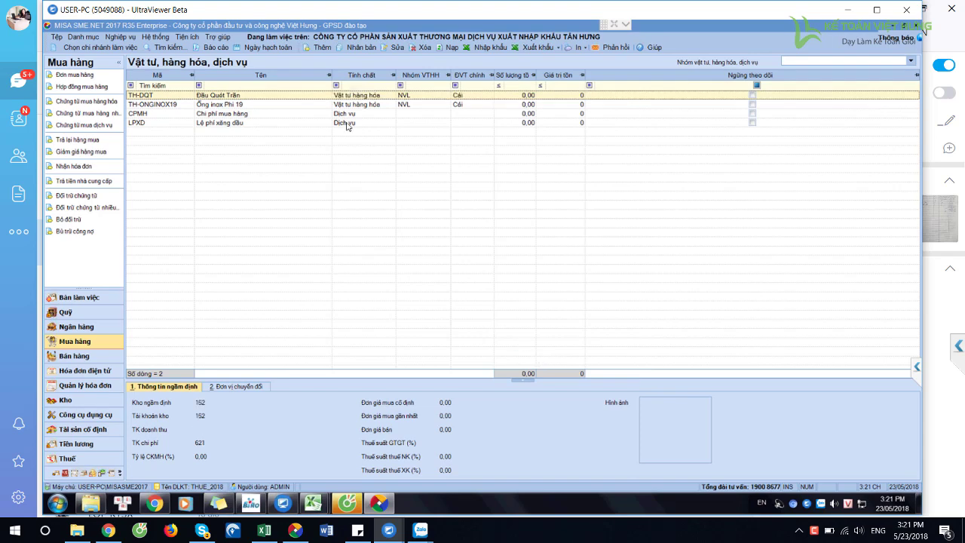
{"action": "left_click", "coordinate": [171, 104]}
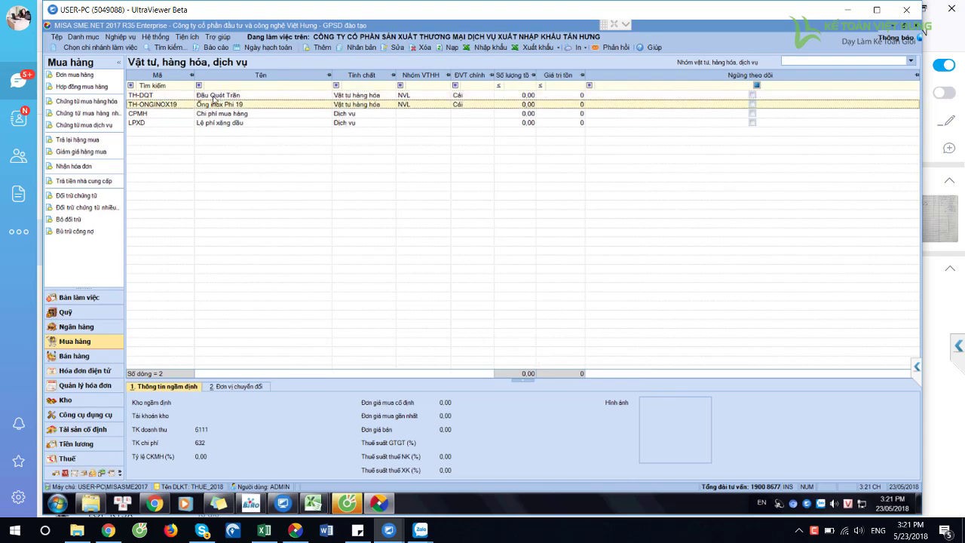
{"action": "right_click", "coordinate": [206, 104]}
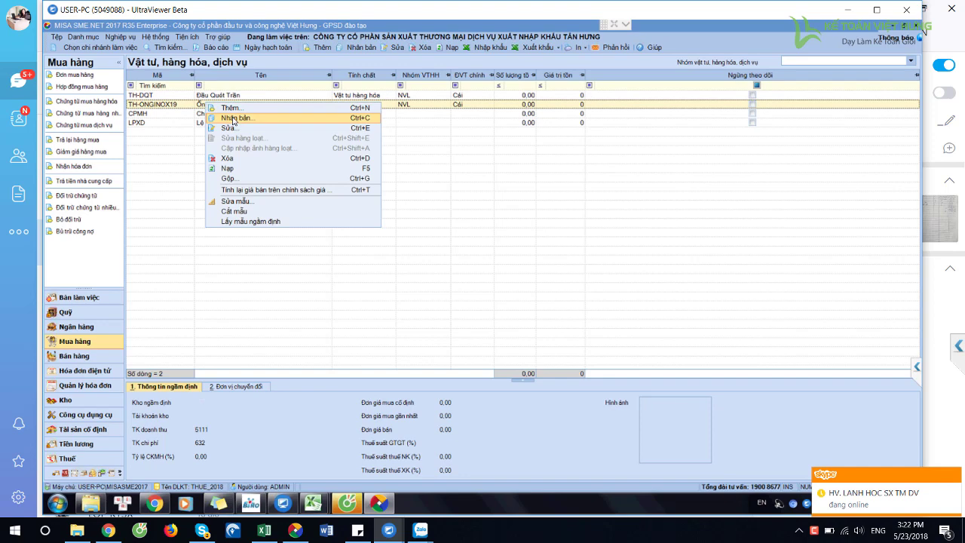
{"action": "left_click", "coordinate": [234, 118]}
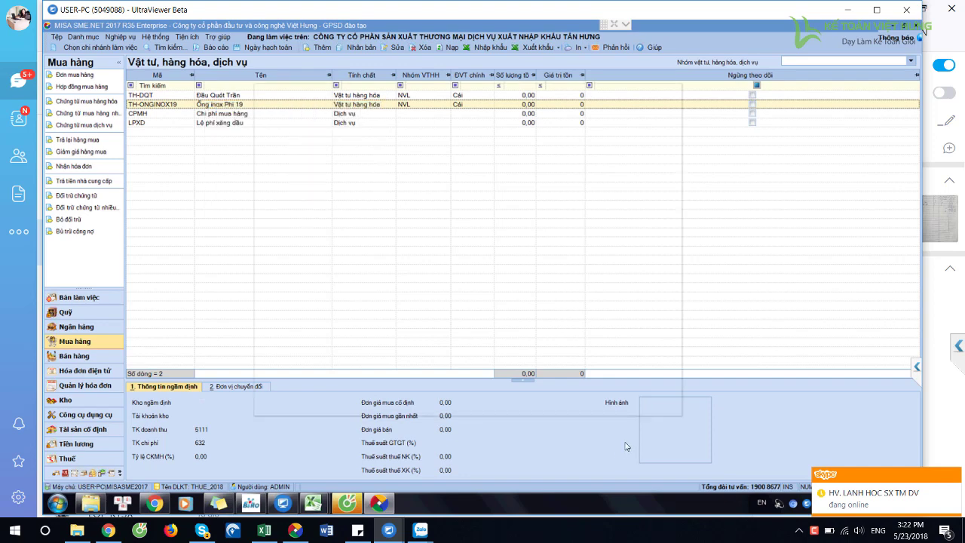
{"action": "left_click", "coordinate": [656, 390]}
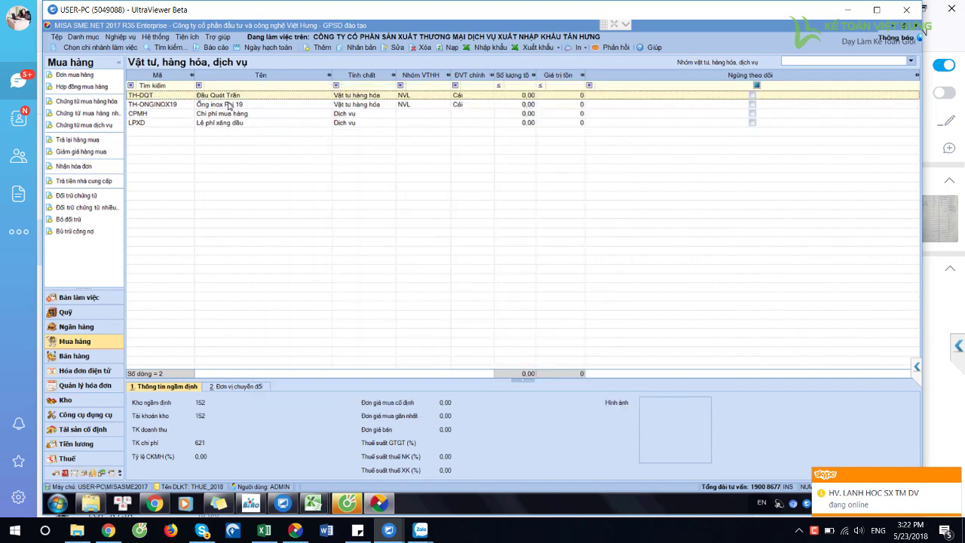
{"action": "left_click", "coordinate": [227, 104]}
{"action": "right_click", "coordinate": [226, 104]}
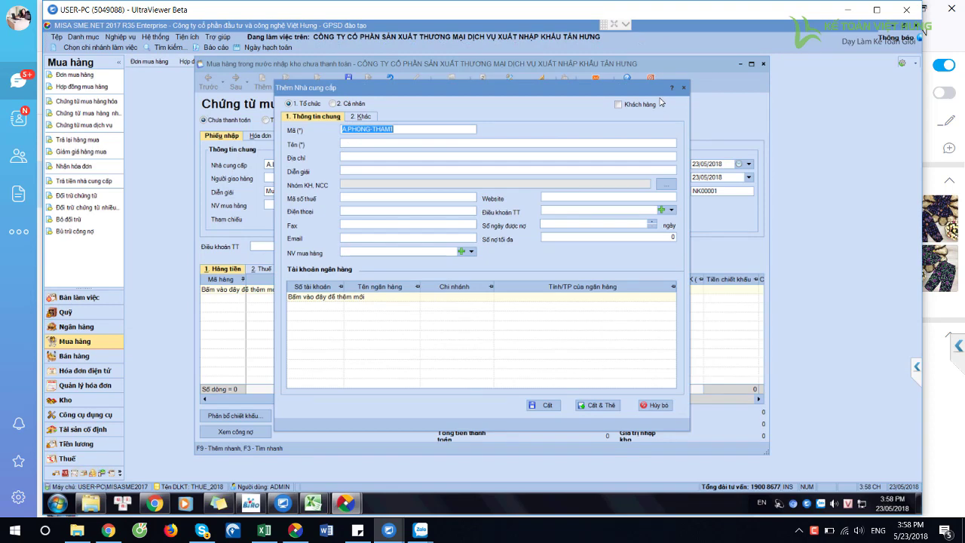
- Cancel the new supplier entry and add item TH-SAT(L), Cây Sắt L, as the first goods line of the purchase voucher
{"action": "left_click", "coordinate": [655, 406]}
{"action": "left_click", "coordinate": [240, 289]}
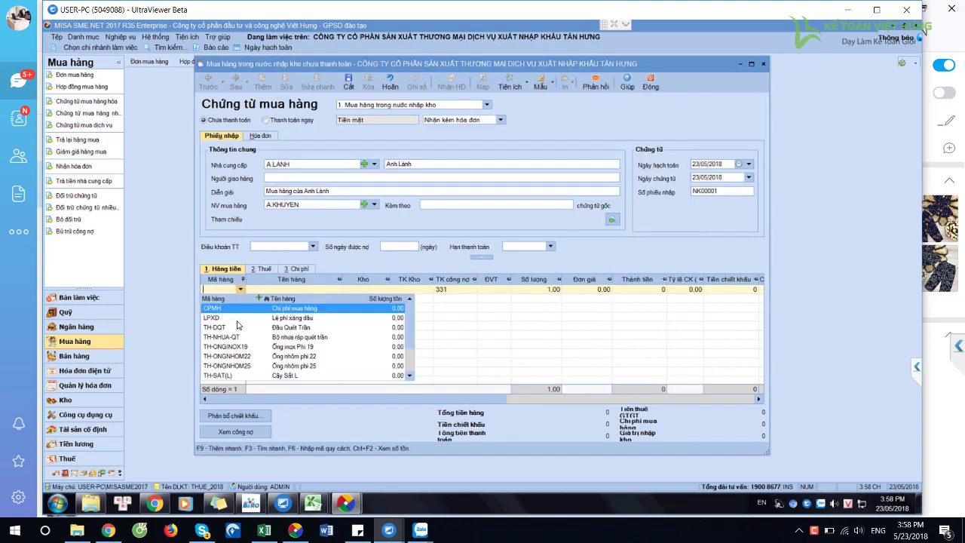
{"action": "left_click", "coordinate": [237, 375]}
{"action": "key", "text": "Tab"}
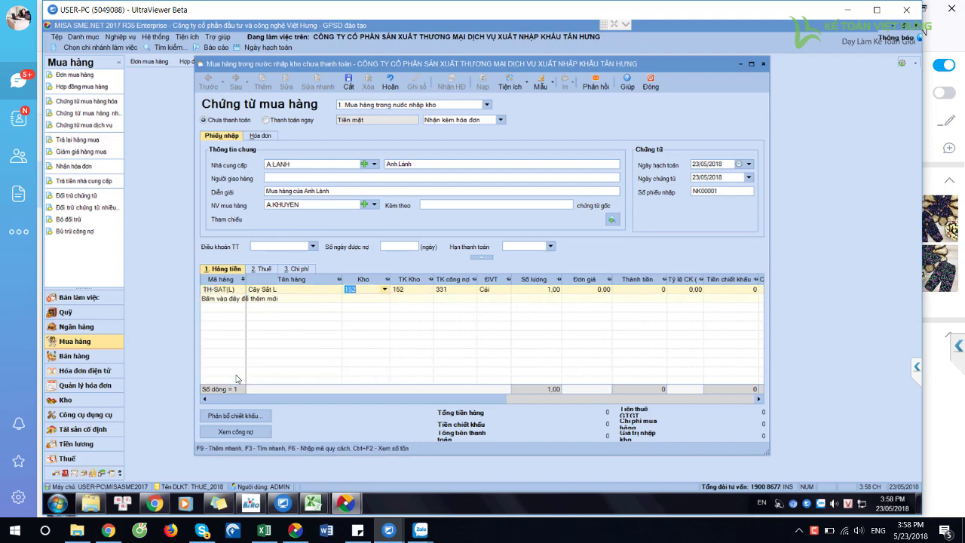
{"action": "key", "text": "Tab"}
{"action": "key", "text": "Tab"}
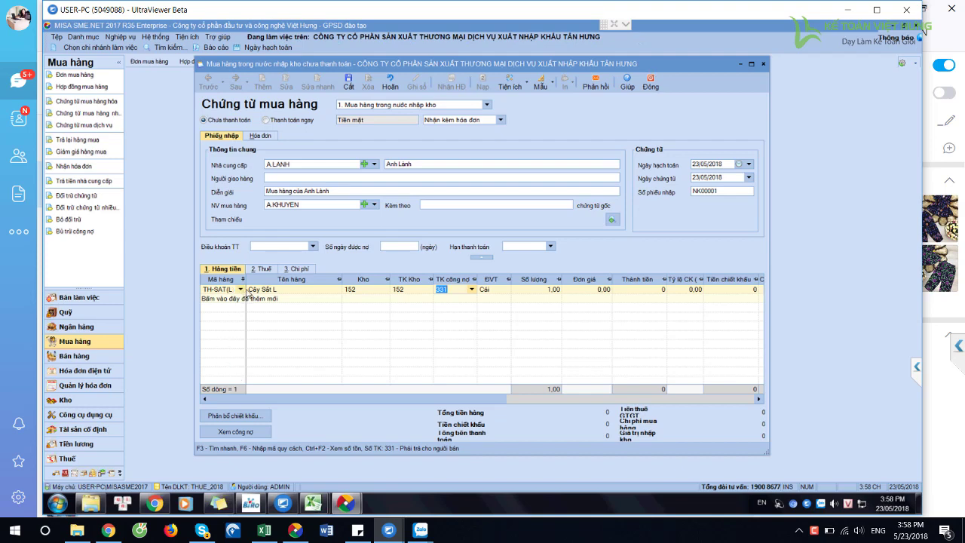
- Set the Cây Sắt L line's quantity to 100 and its unit price to 20,000
{"action": "left_click", "coordinate": [553, 86]}
{"action": "left_click", "coordinate": [553, 86]}
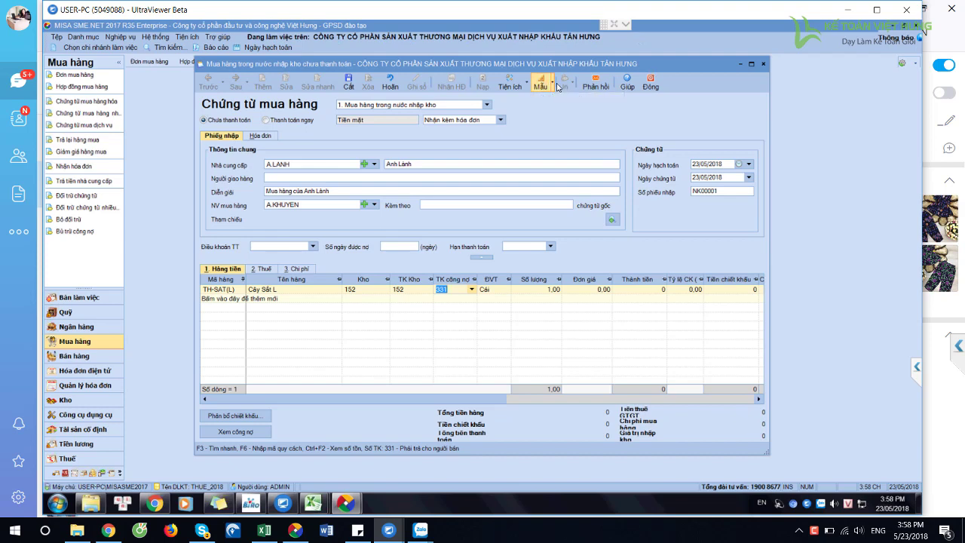
{"action": "left_click", "coordinate": [532, 291]}
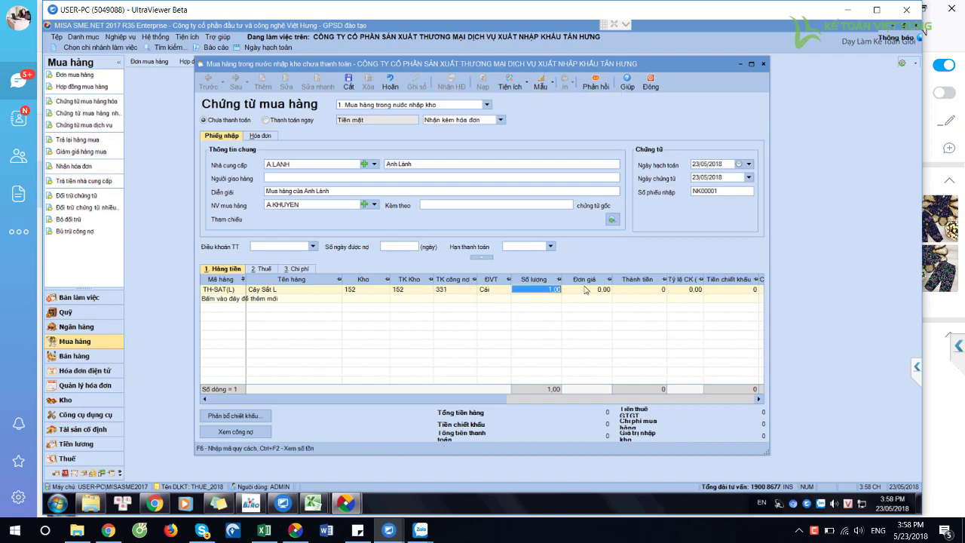
{"action": "type", "text": "100"}
{"action": "key", "text": "Tab"}
{"action": "type", "text": "1000"}
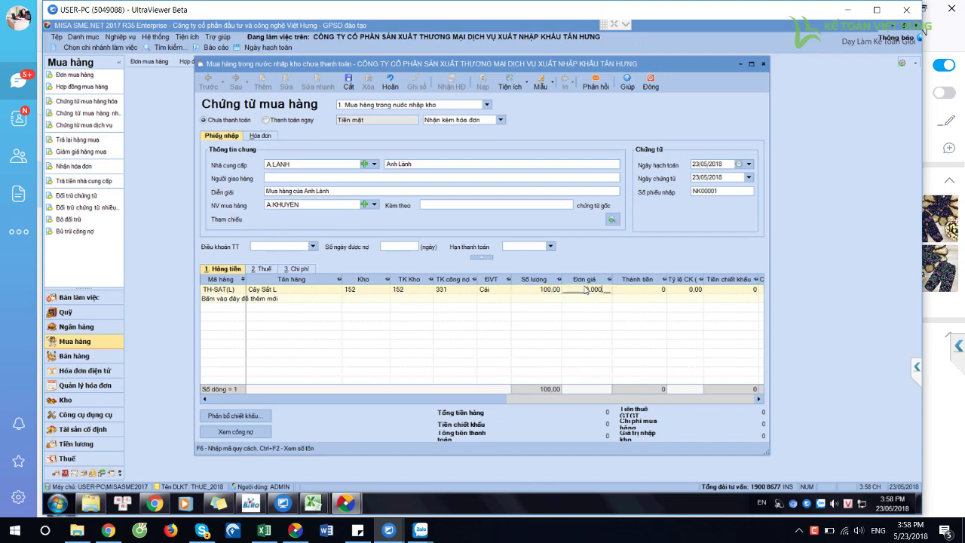
{"action": "key", "text": "Tab"}
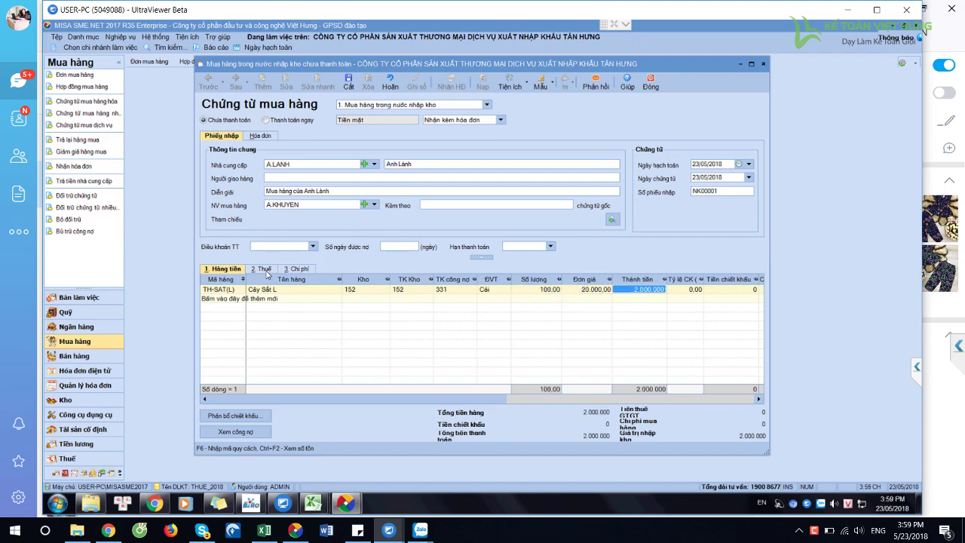
- Set the VAT rate of the Cây Sắt L line to 10%, keeping tax account 1331
{"action": "key", "text": "alt+2"}
{"action": "left_click", "coordinate": [469, 289]}
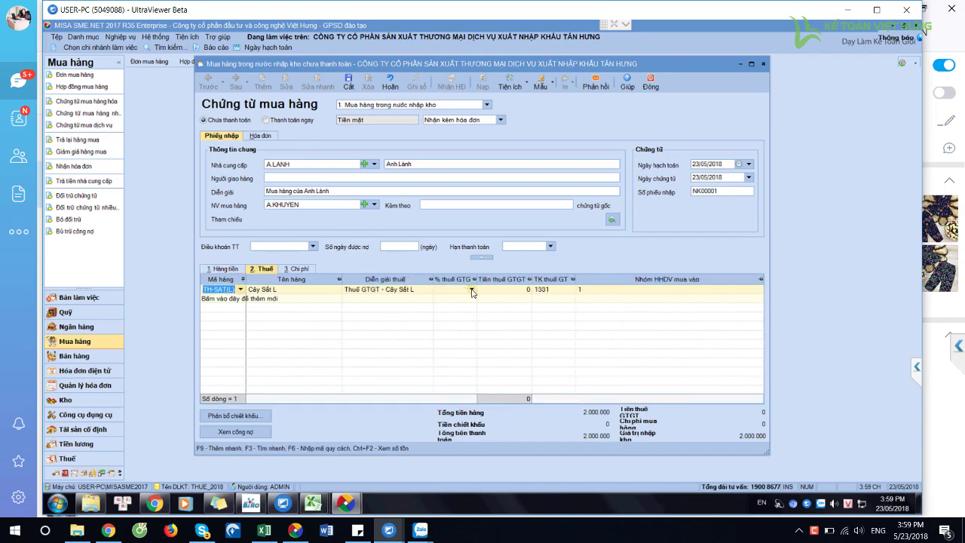
{"action": "left_click", "coordinate": [470, 289]}
{"action": "left_click", "coordinate": [456, 318]}
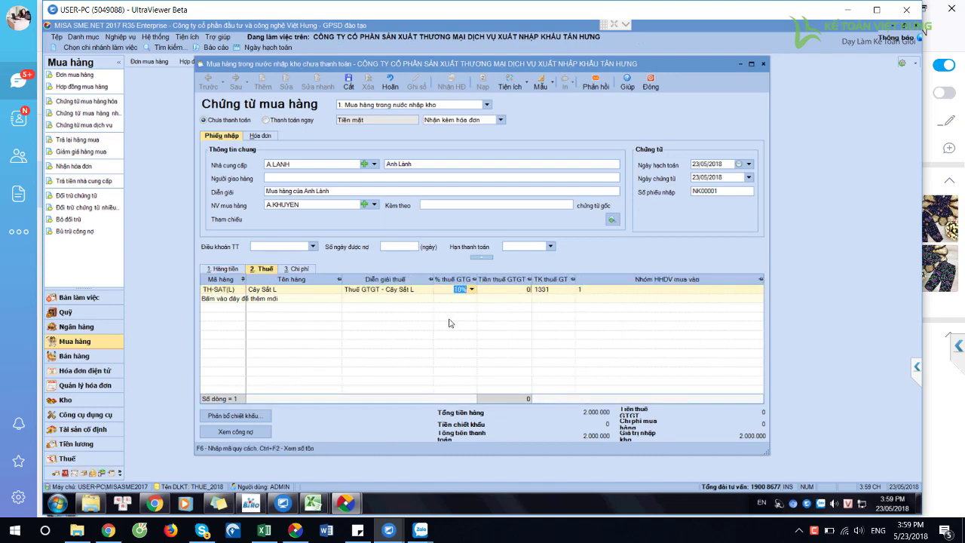
{"action": "key", "text": "Tab"}
{"action": "key", "text": "Tab"}
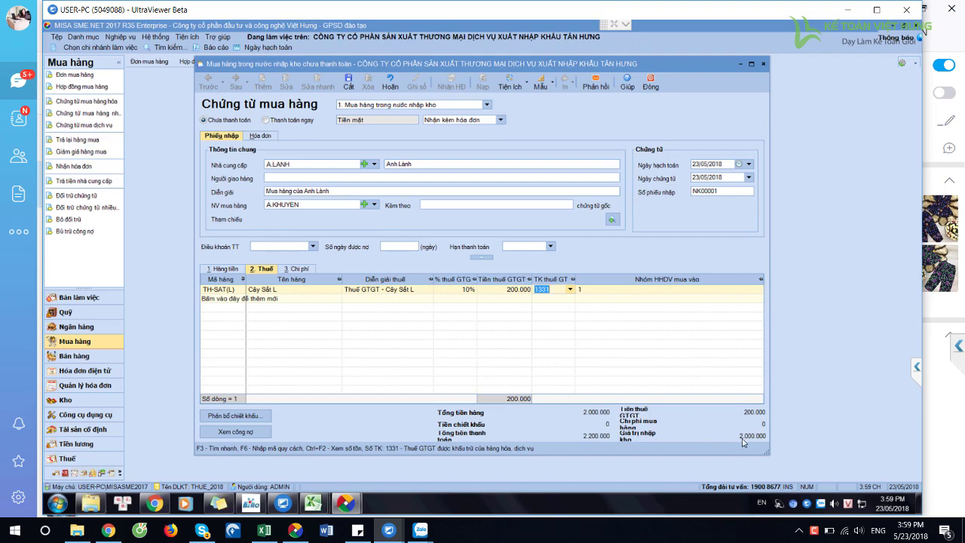
- Examine the invoice series, number and date fields of the purchase voucher, and return to its warehouse receipt details
{"action": "left_click", "coordinate": [263, 137]}
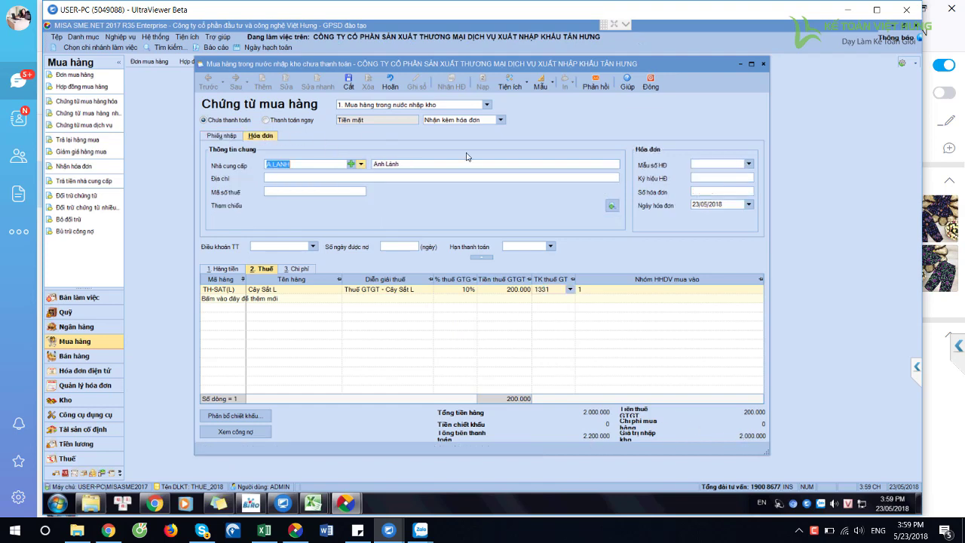
{"action": "left_click", "coordinate": [705, 178]}
{"action": "left_click", "coordinate": [706, 205]}
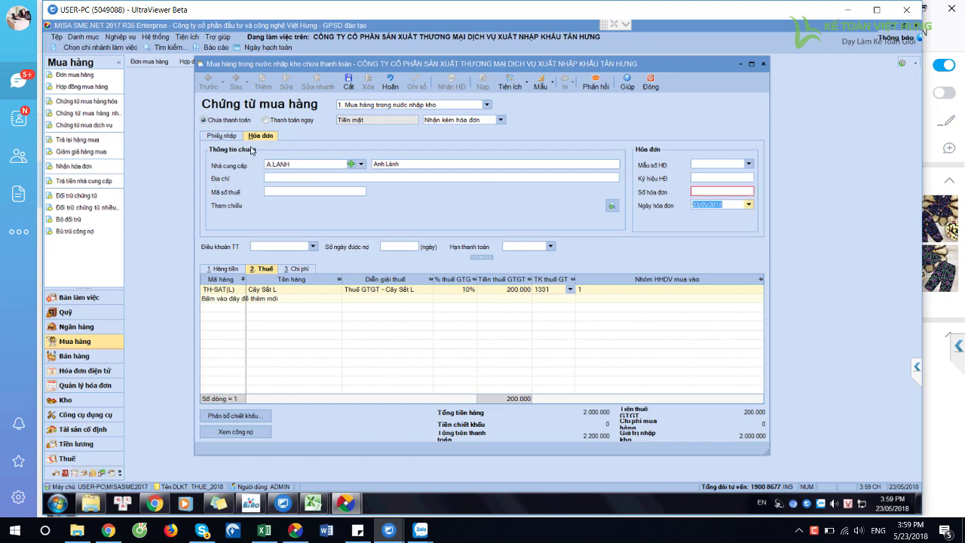
{"action": "left_click", "coordinate": [221, 137]}
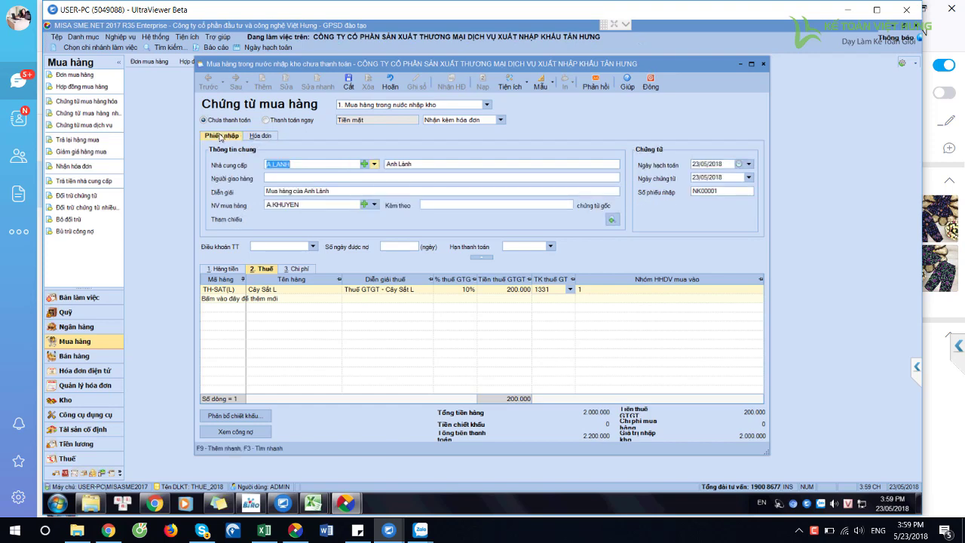
- Switch the purchase voucher to immediate payment to view its payment slip, and set it back to unpaid (Chưa thanh toán)
{"action": "left_click", "coordinate": [265, 122]}
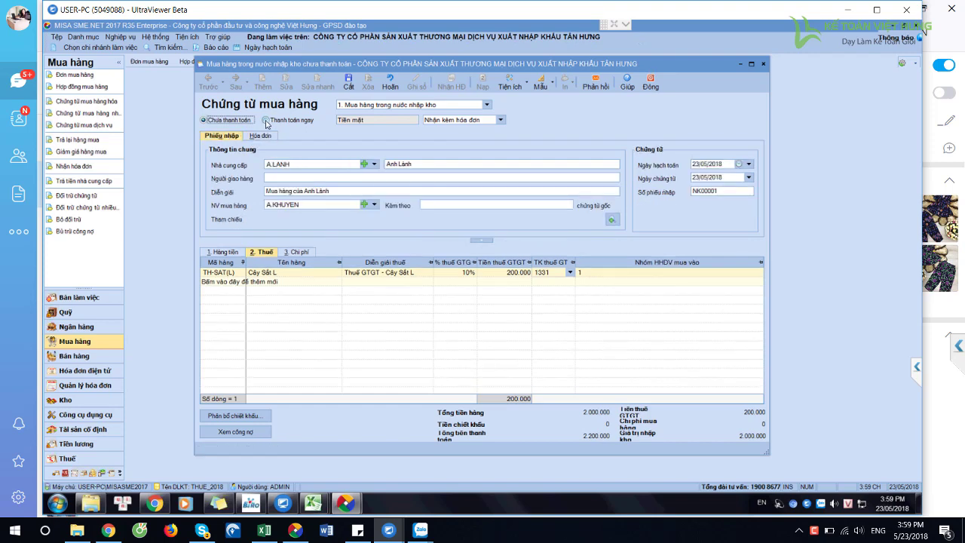
{"action": "left_click", "coordinate": [266, 122]}
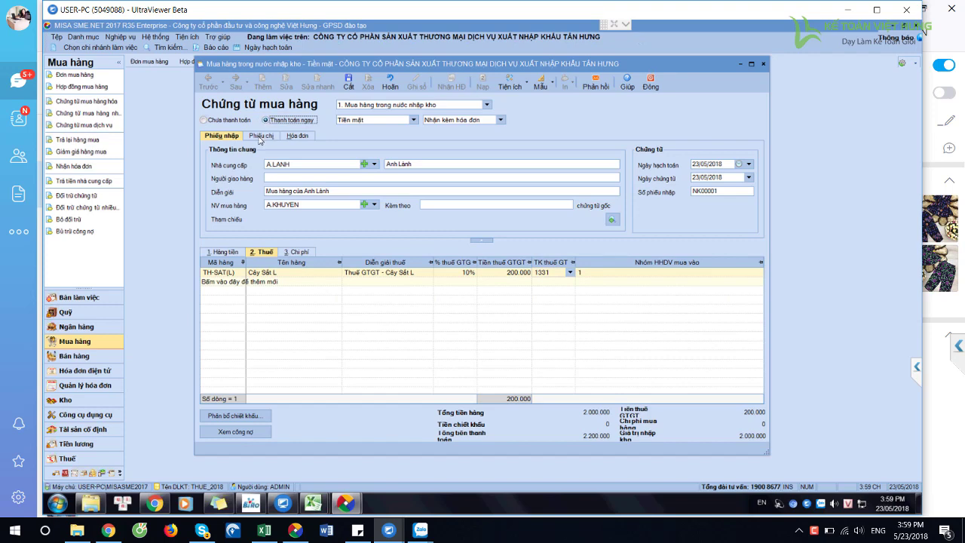
{"action": "left_click", "coordinate": [260, 136]}
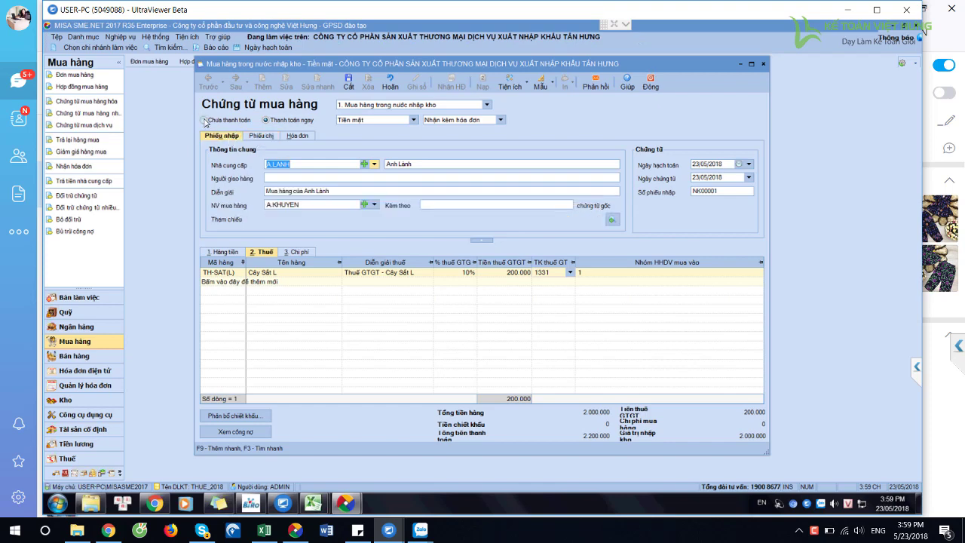
{"action": "left_click", "coordinate": [204, 120]}
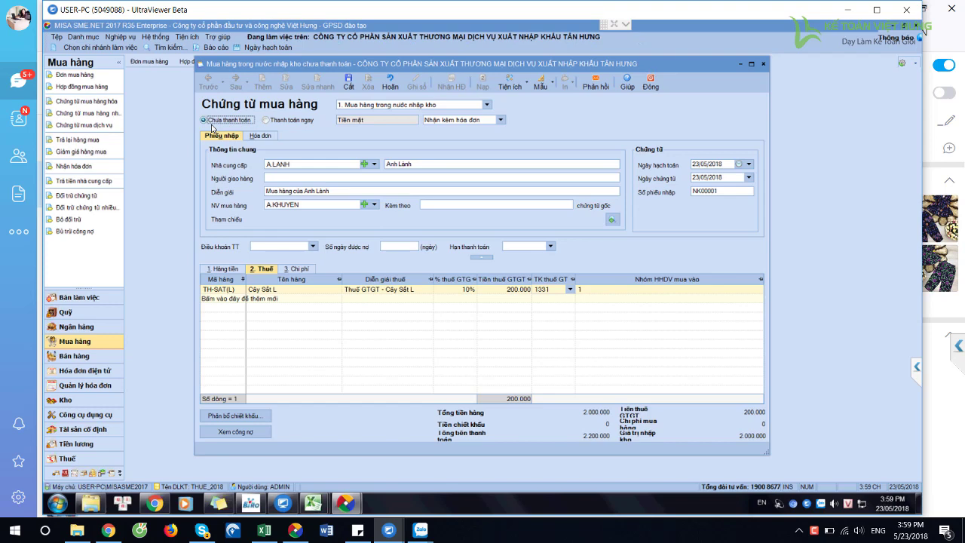
- Switch the purchase voucher to immediate payment by cash (Tiền mặt) to check the payment methods, and set it back to unpaid (Chưa thanh toán)
{"action": "left_click", "coordinate": [264, 122]}
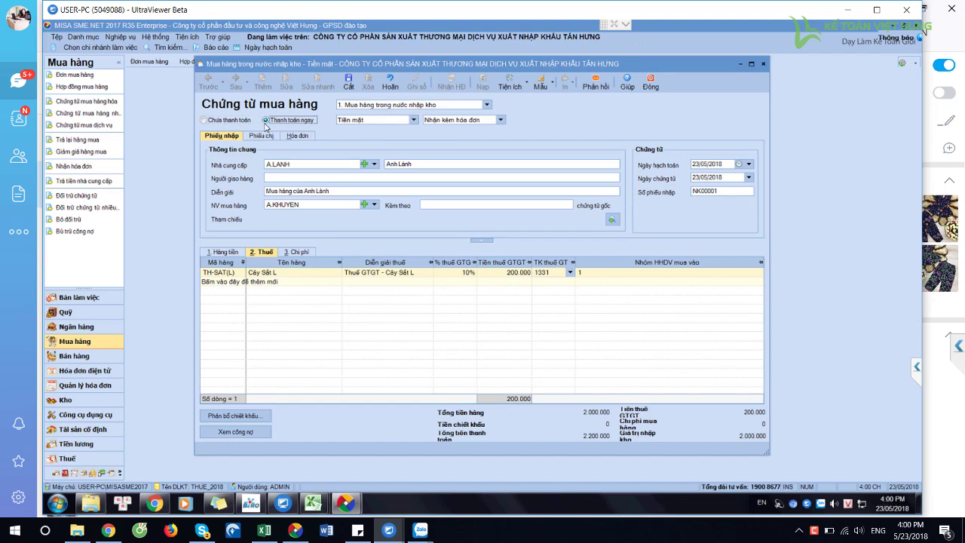
{"action": "left_click", "coordinate": [413, 120]}
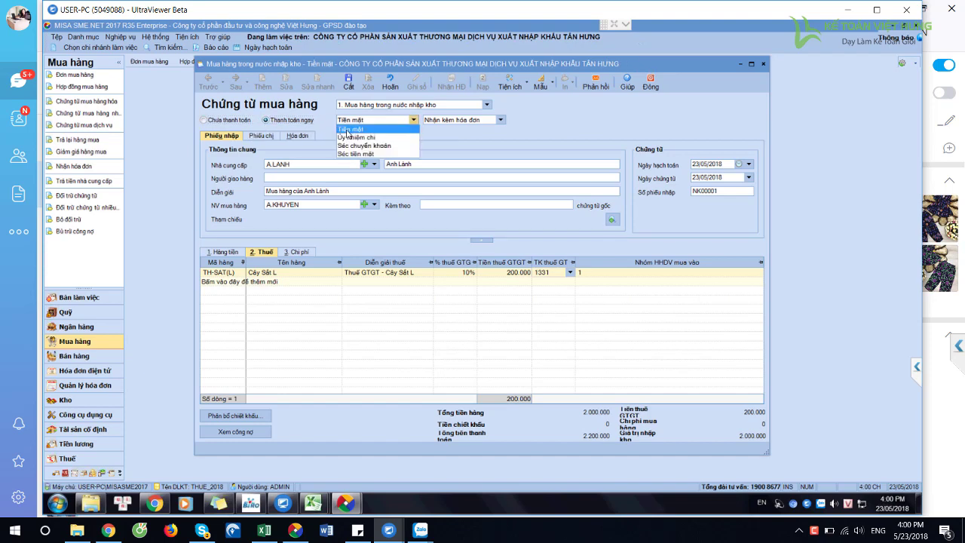
{"action": "left_click", "coordinate": [351, 129]}
{"action": "left_click", "coordinate": [206, 121]}
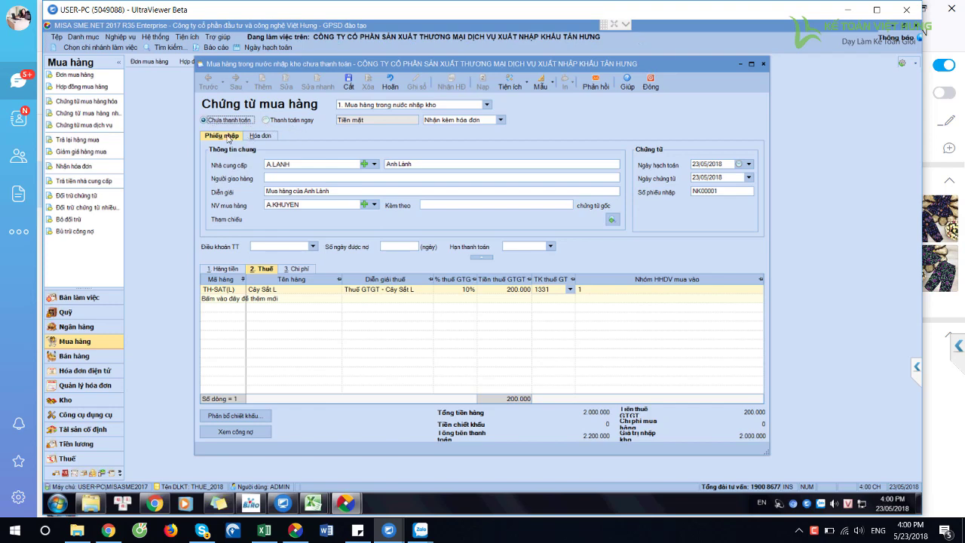
- Compare the unpaid voucher's warehouse receipt and invoice details, and look over the template choices, keeping Mẫu chuẩn
{"action": "left_click", "coordinate": [256, 140]}
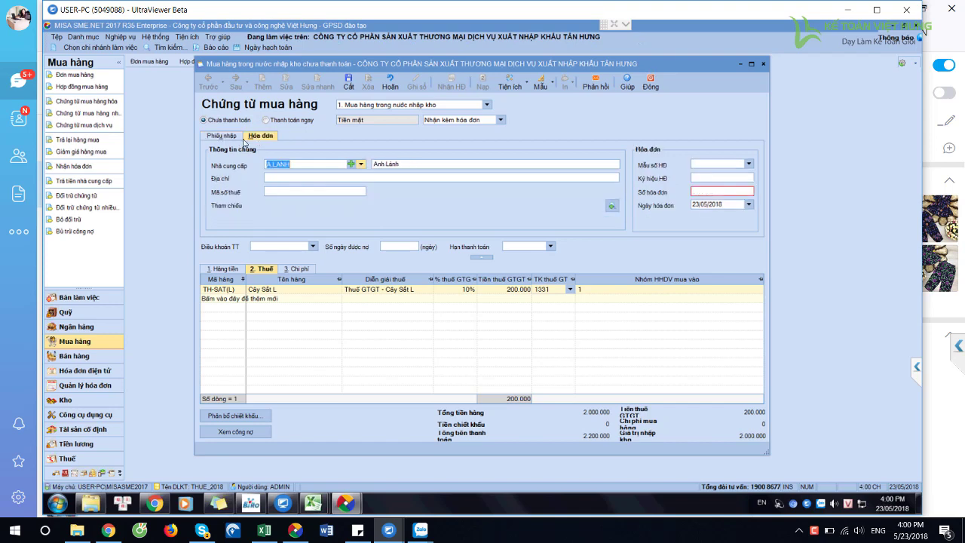
{"action": "left_click", "coordinate": [230, 138]}
{"action": "left_click", "coordinate": [261, 137]}
{"action": "left_click", "coordinate": [226, 137]}
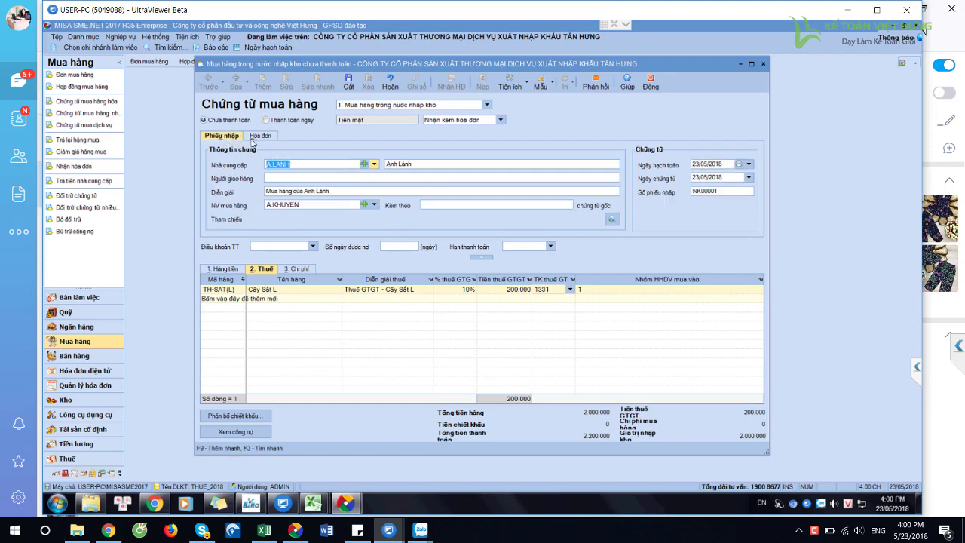
{"action": "left_click", "coordinate": [261, 137]}
{"action": "left_click", "coordinate": [222, 136]}
{"action": "left_click", "coordinate": [552, 89]}
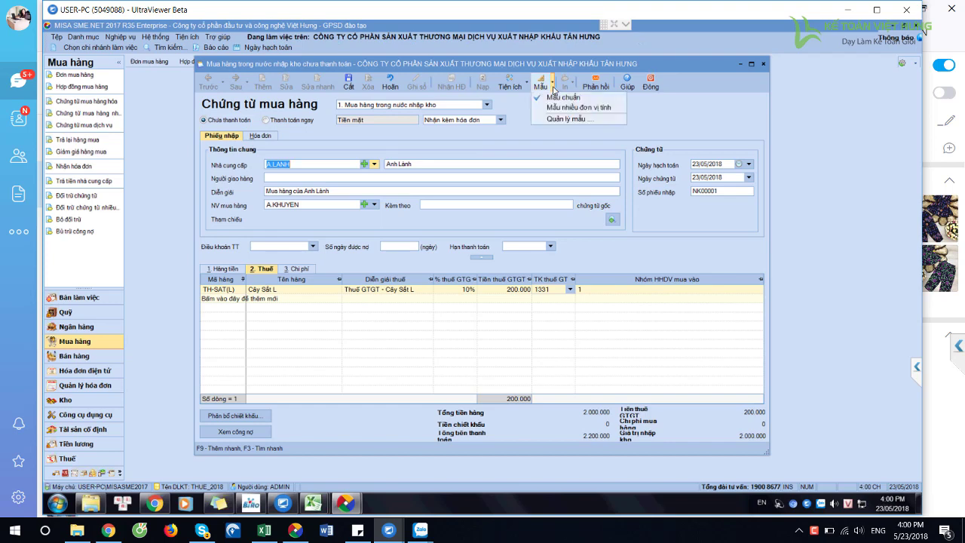
{"action": "left_click", "coordinate": [552, 98]}
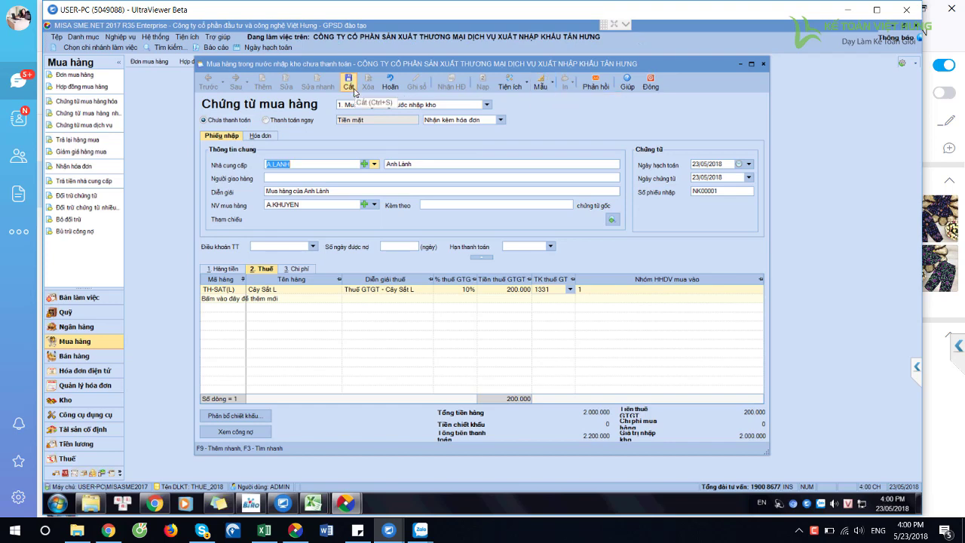
- Switch the purchase voucher to immediate payment and examine the supplier, recipient and address fields of its payment slip
{"action": "left_click", "coordinate": [349, 83]}
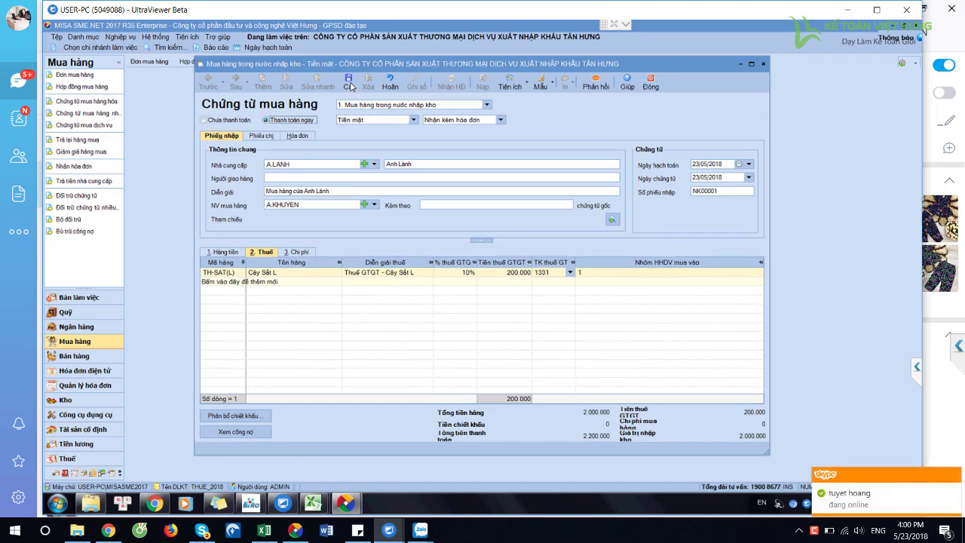
{"action": "left_click", "coordinate": [259, 135]}
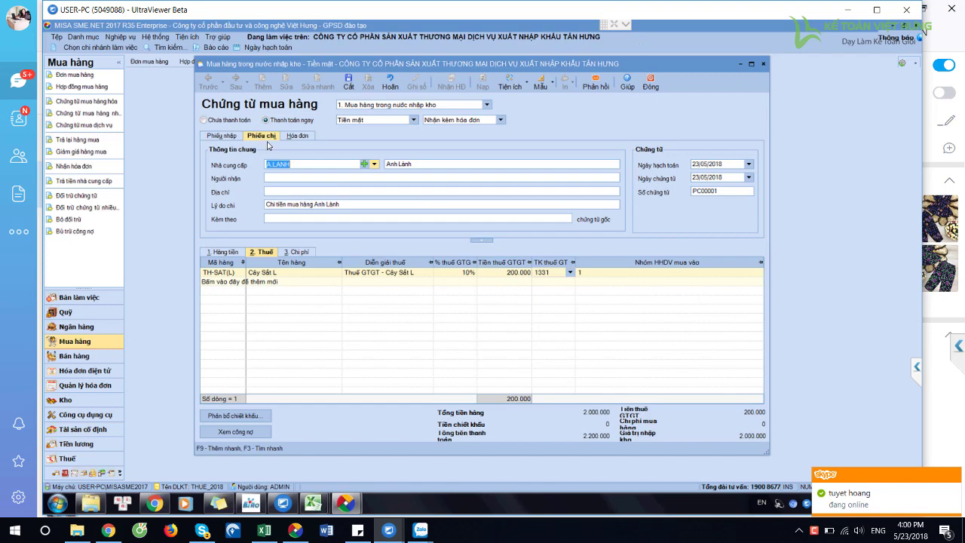
{"action": "left_click", "coordinate": [282, 177]}
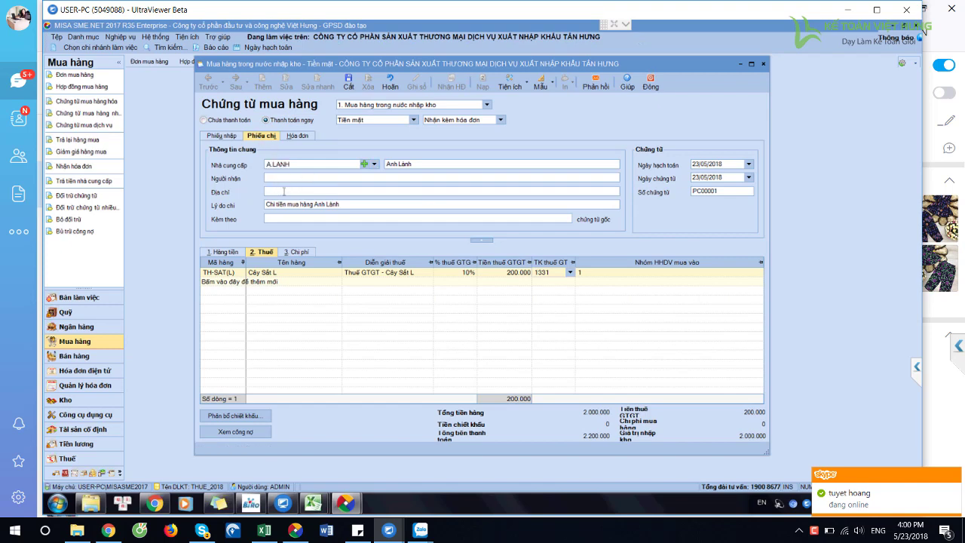
{"action": "left_click", "coordinate": [294, 166]}
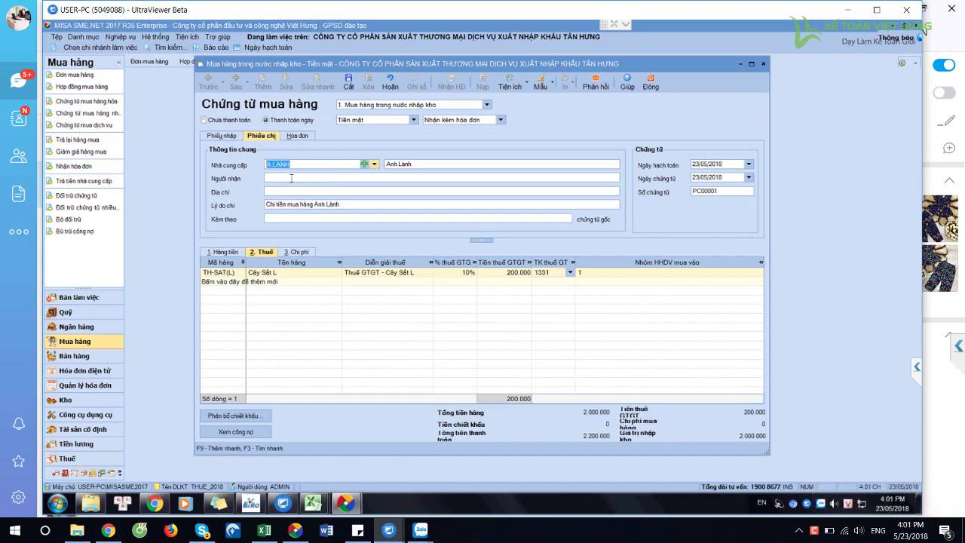
{"action": "left_click", "coordinate": [295, 177]}
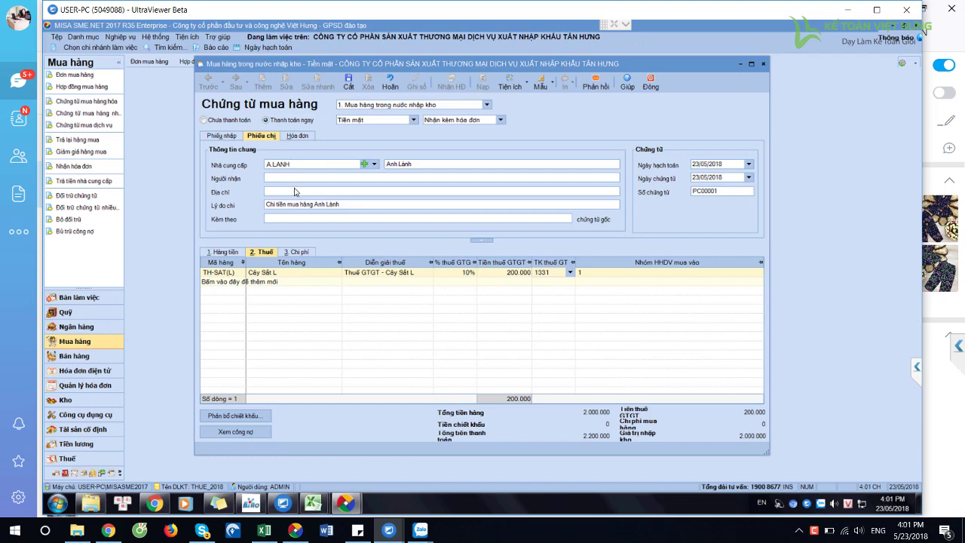
{"action": "left_click", "coordinate": [290, 192]}
- Review the invoice series and number, the supplier on the warehouse receipt, and the payment slip's document number
{"action": "left_click", "coordinate": [297, 136]}
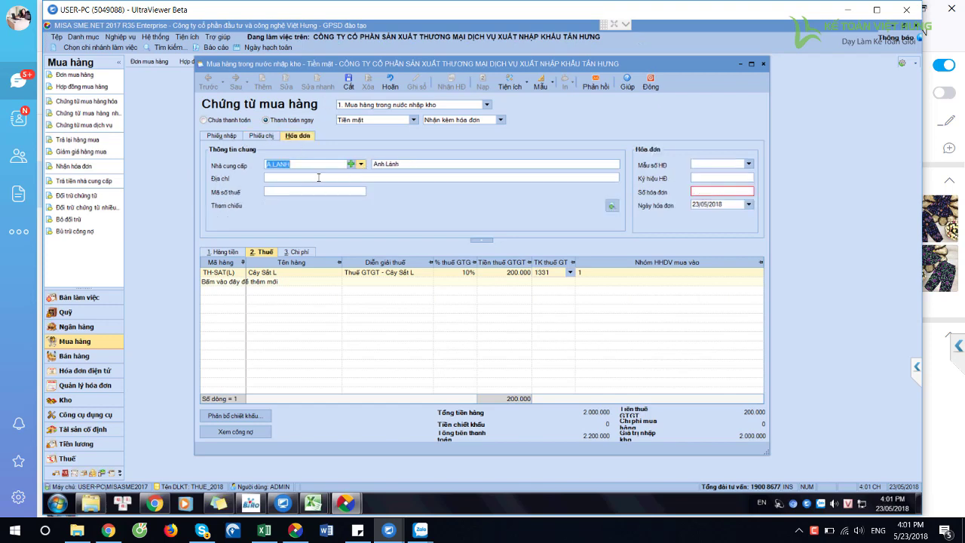
{"action": "left_click", "coordinate": [225, 136]}
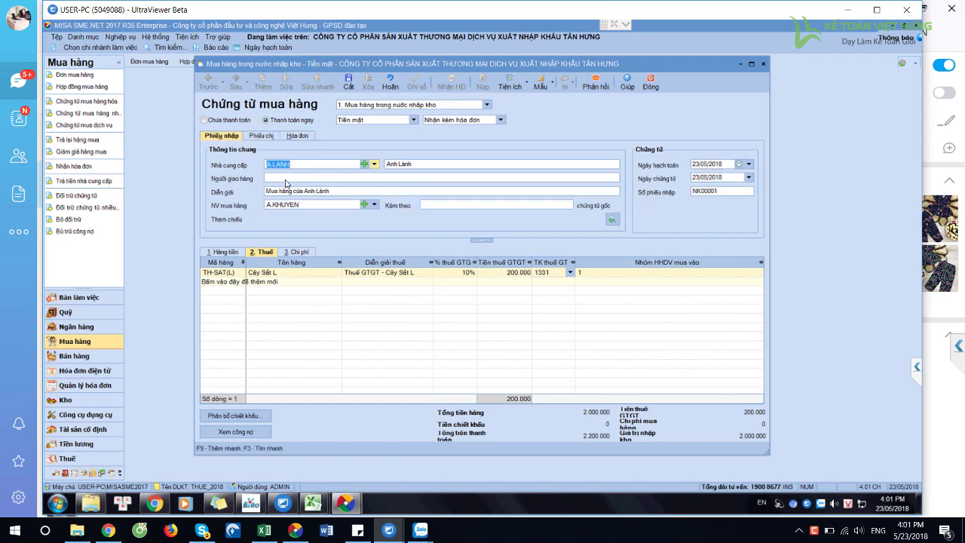
{"action": "left_click", "coordinate": [419, 168]}
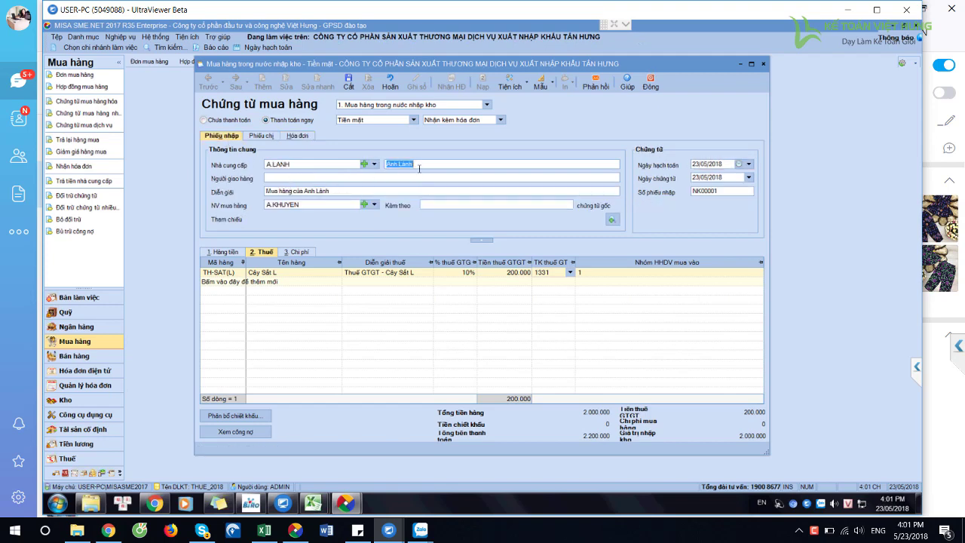
{"action": "left_click", "coordinate": [297, 136]}
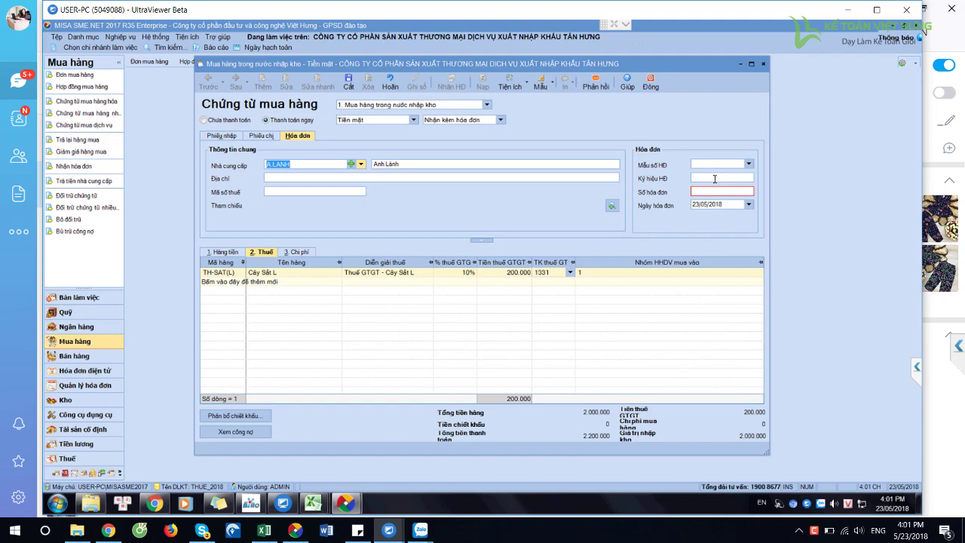
{"action": "left_click", "coordinate": [710, 179]}
{"action": "left_click", "coordinate": [707, 193]}
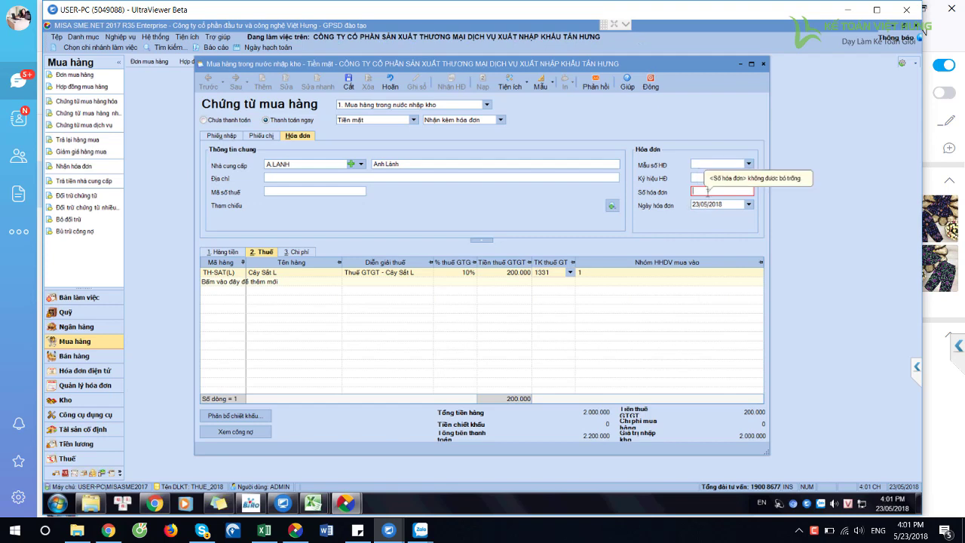
{"action": "left_click", "coordinate": [261, 137]}
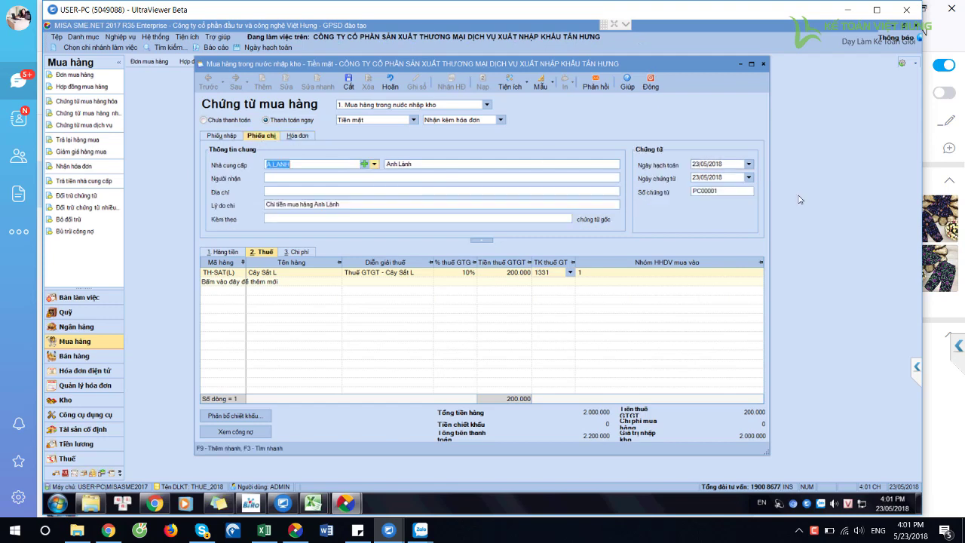
{"action": "left_click", "coordinate": [727, 192]}
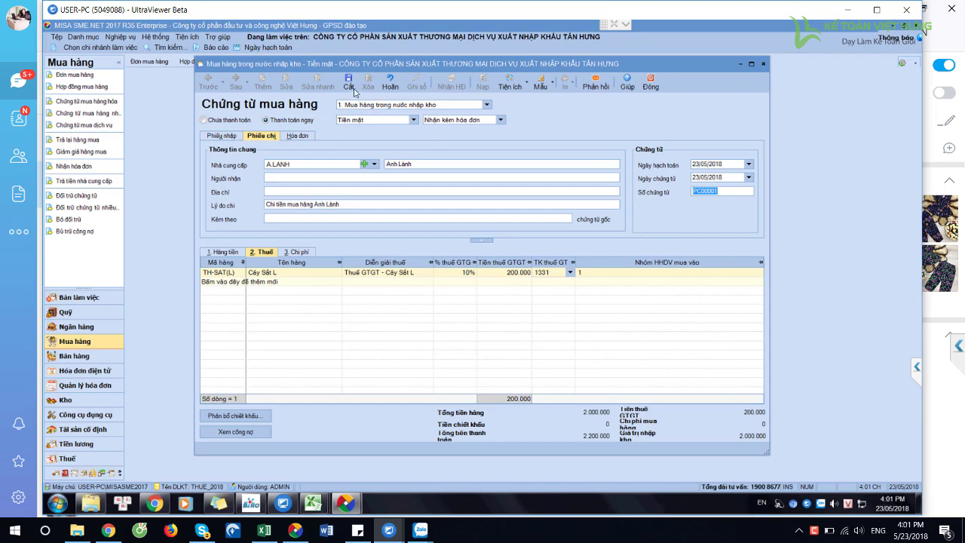
- Check the multi-unit template option (Mẫu nhiều đơn vị tính), and set the purchase voucher back to unpaid (Chưa thanh toán)
{"action": "left_click", "coordinate": [552, 89]}
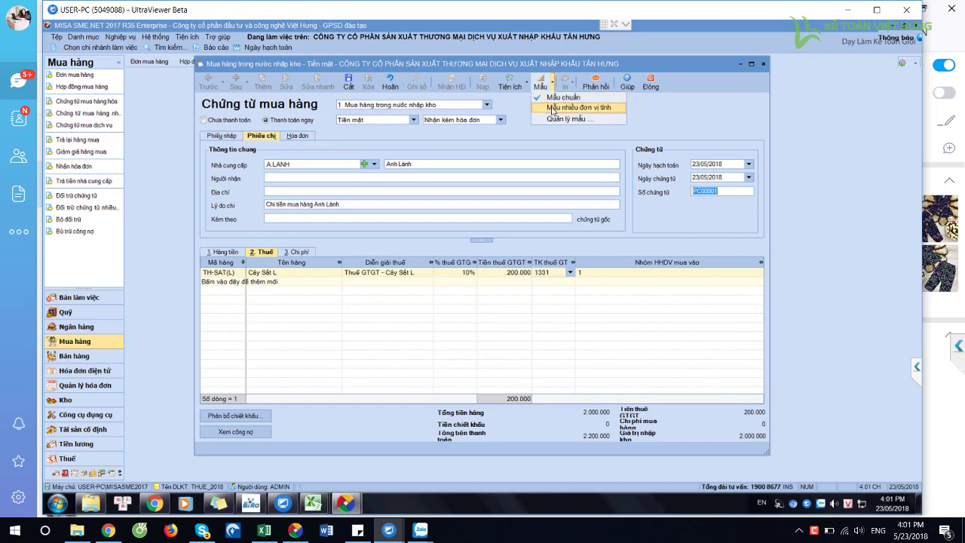
{"action": "left_click", "coordinate": [561, 108]}
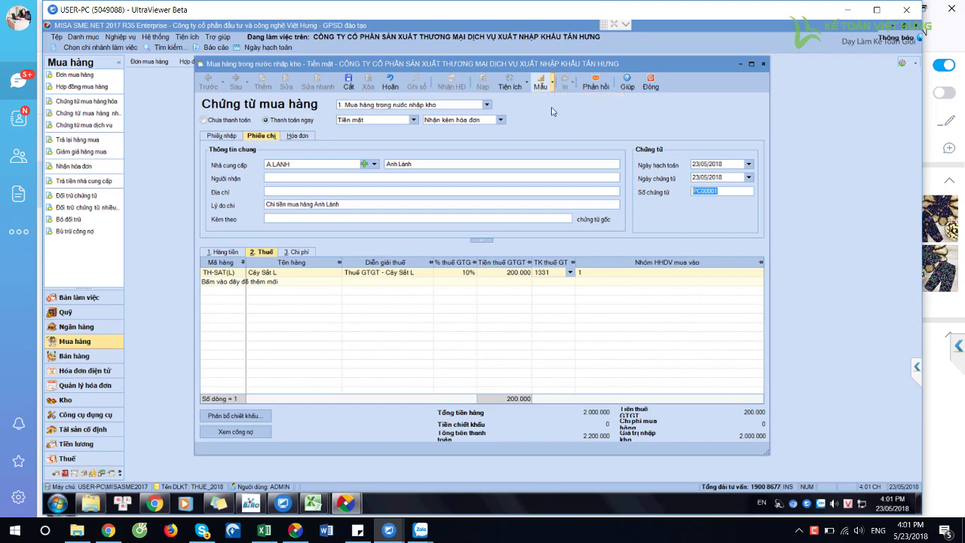
{"action": "left_click", "coordinate": [204, 121]}
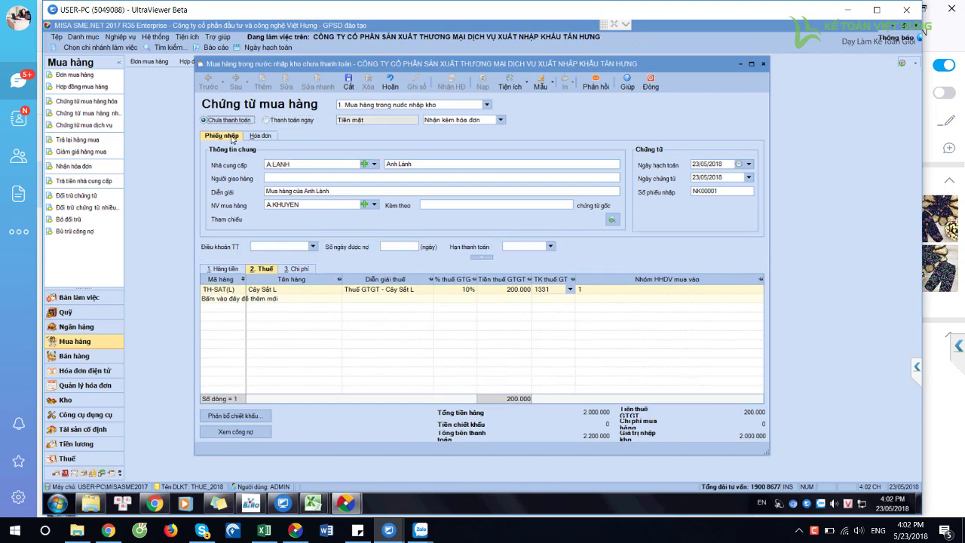
- Replace the item on the voucher's Cây Sắt L line with Ống inox Phi 19 (TH-ONGINOX19)
{"action": "left_click", "coordinate": [240, 291]}
{"action": "left_click", "coordinate": [241, 290]}
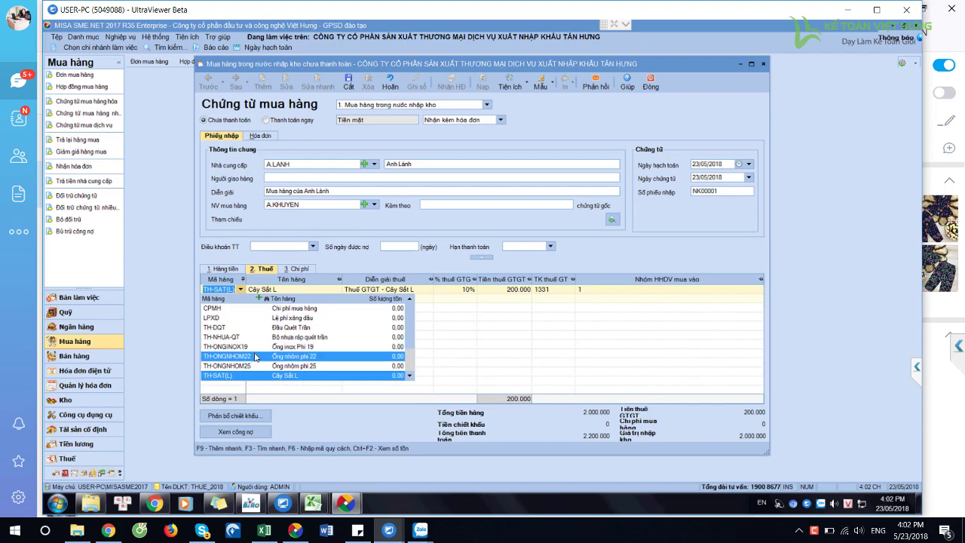
{"action": "left_click", "coordinate": [301, 349]}
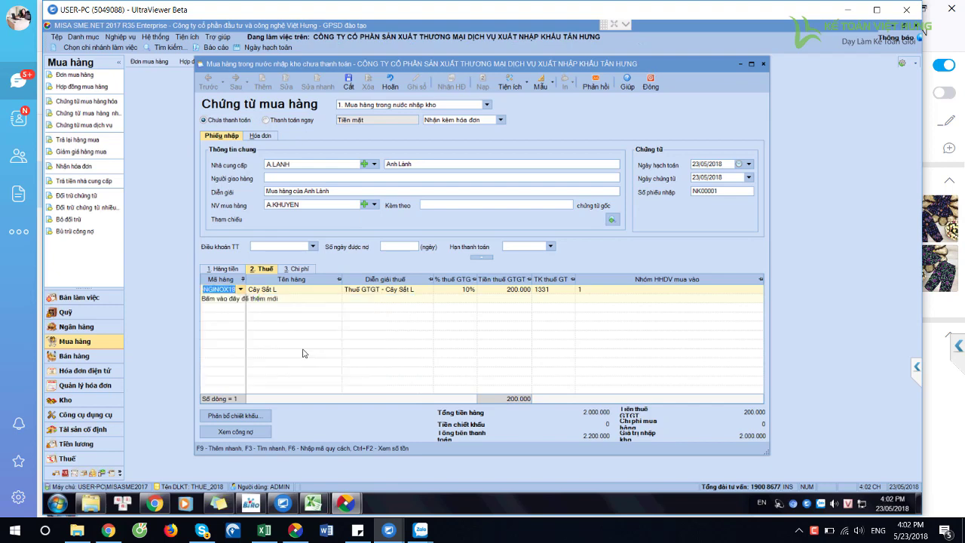
{"action": "key", "text": "Tab"}
{"action": "key", "text": "Tab"}
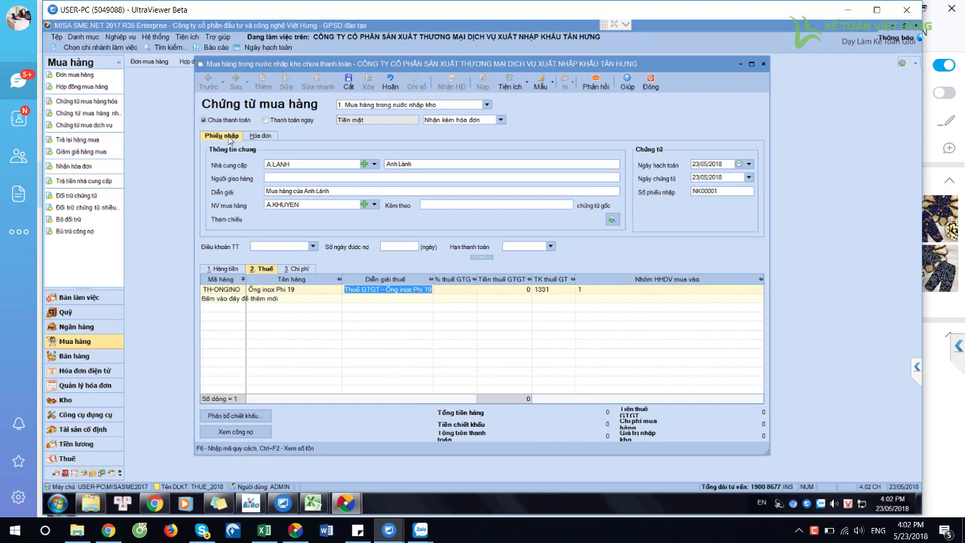
- Set the warehouse of the Ống inox Phi 19 line to 152 (KHO NVL), keeping stock account 152 and payable account 331
{"action": "left_click", "coordinate": [223, 269]}
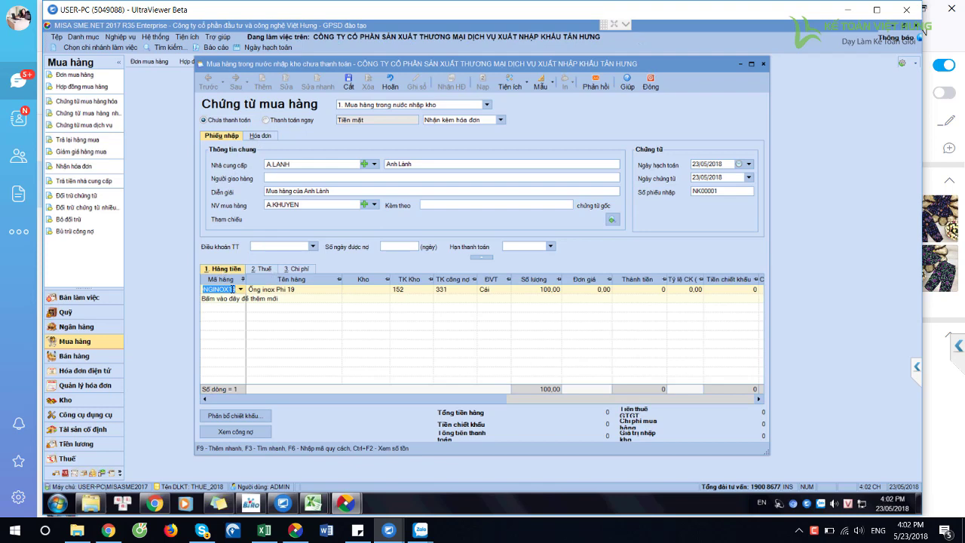
{"action": "left_click", "coordinate": [384, 290]}
{"action": "left_click", "coordinate": [384, 289]}
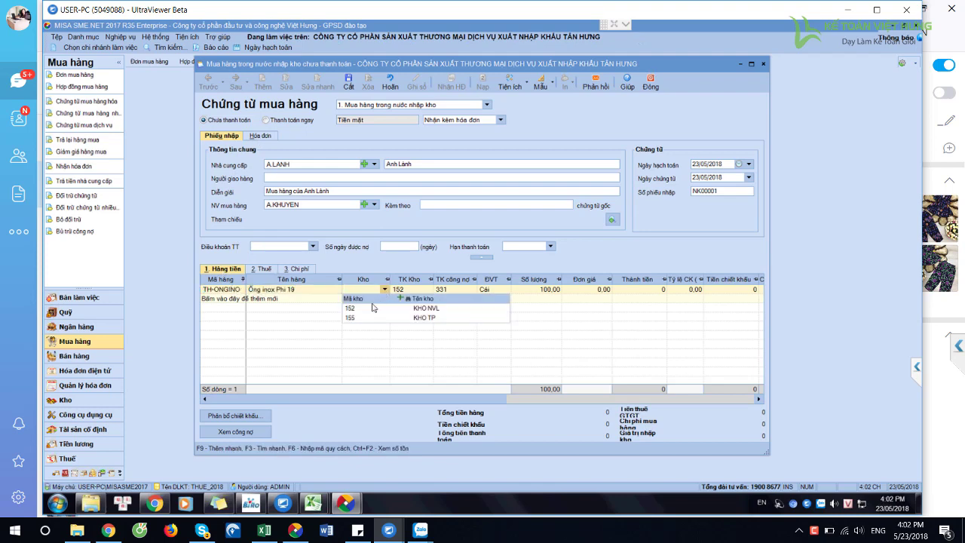
{"action": "left_click", "coordinate": [369, 290]}
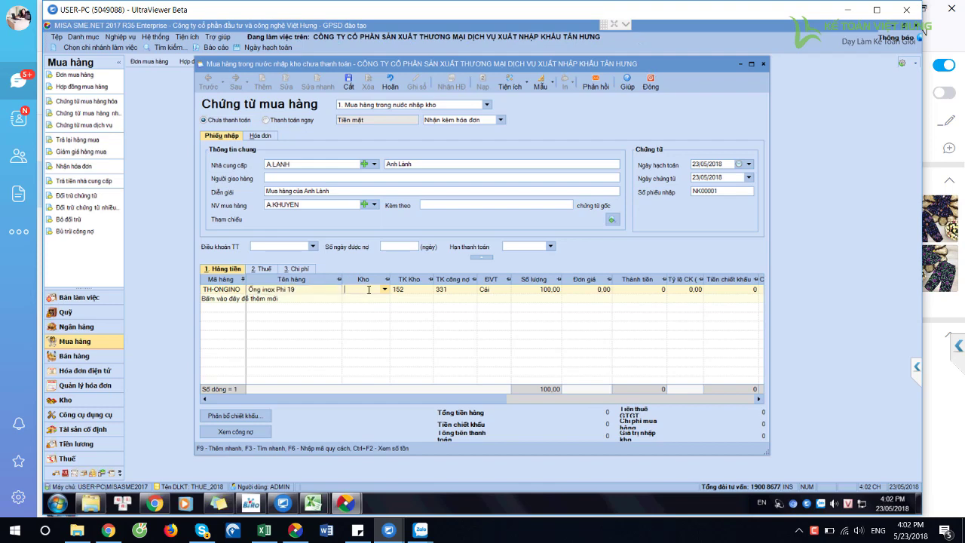
{"action": "left_click", "coordinate": [382, 289]}
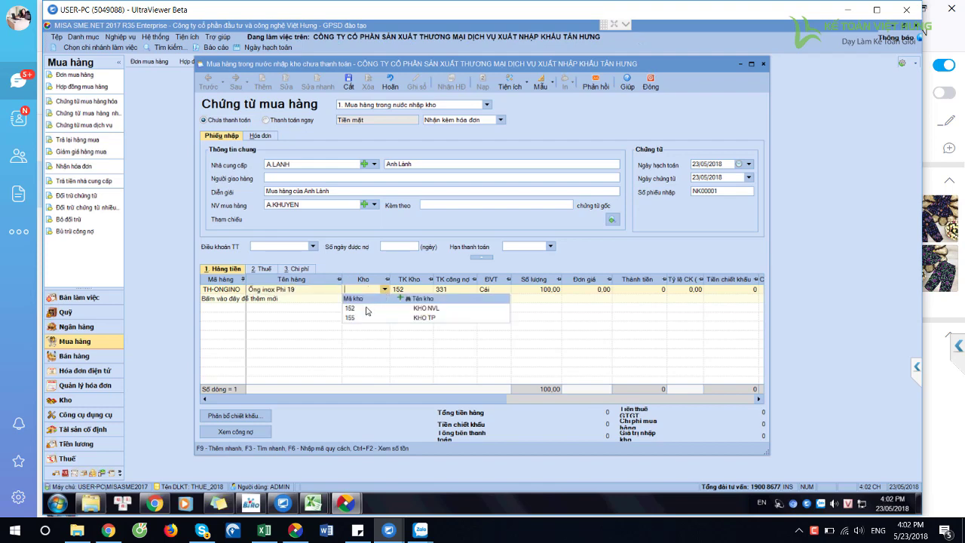
{"action": "left_click", "coordinate": [364, 311]}
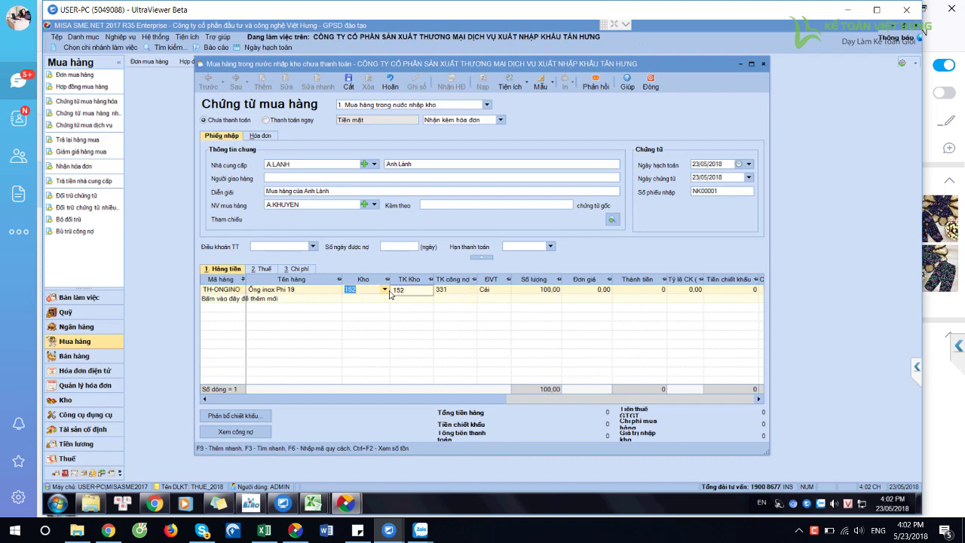
{"action": "left_click", "coordinate": [403, 292]}
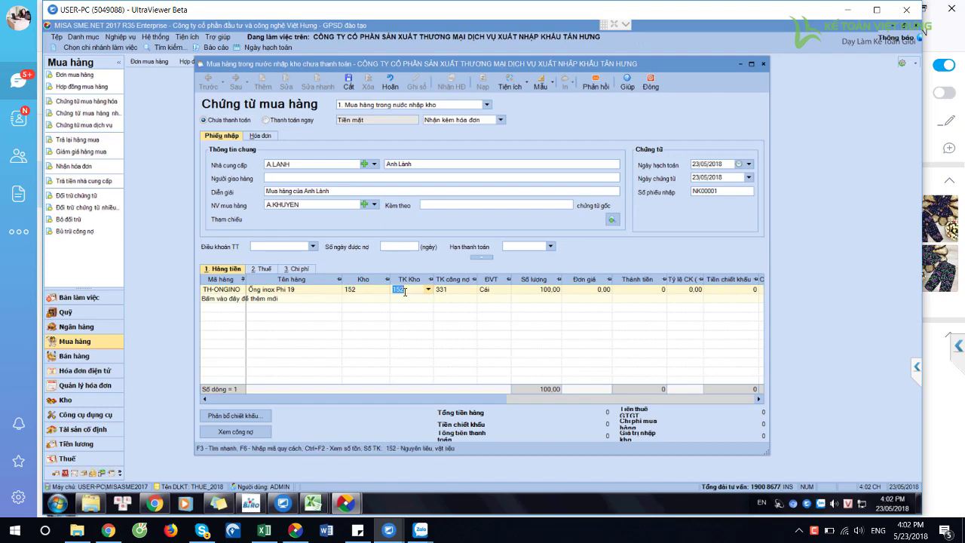
{"action": "left_click", "coordinate": [462, 292]}
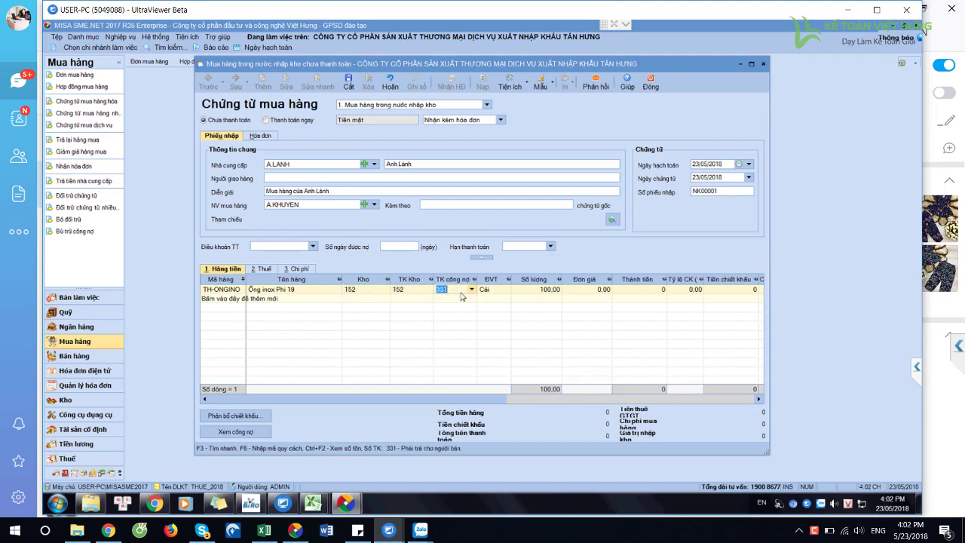
- Set the Ống inox Phi 19 line's unit price to 2,000,000 and its unit of measure to kg
{"action": "left_click", "coordinate": [548, 296]}
{"action": "left_click", "coordinate": [586, 293]}
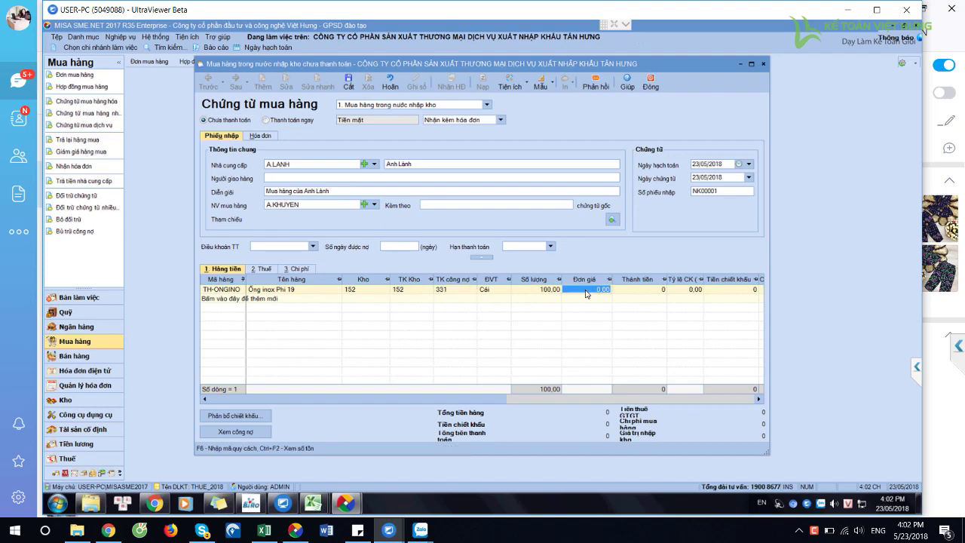
{"action": "type", "text": "2000000"}
{"action": "key", "text": "Tab"}
{"action": "left_click", "coordinate": [505, 292]}
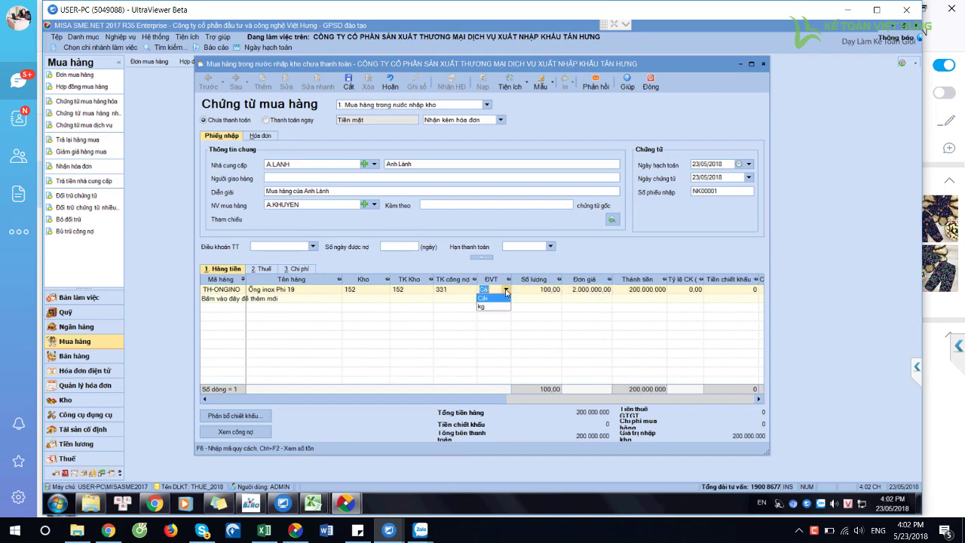
{"action": "left_click", "coordinate": [482, 306]}
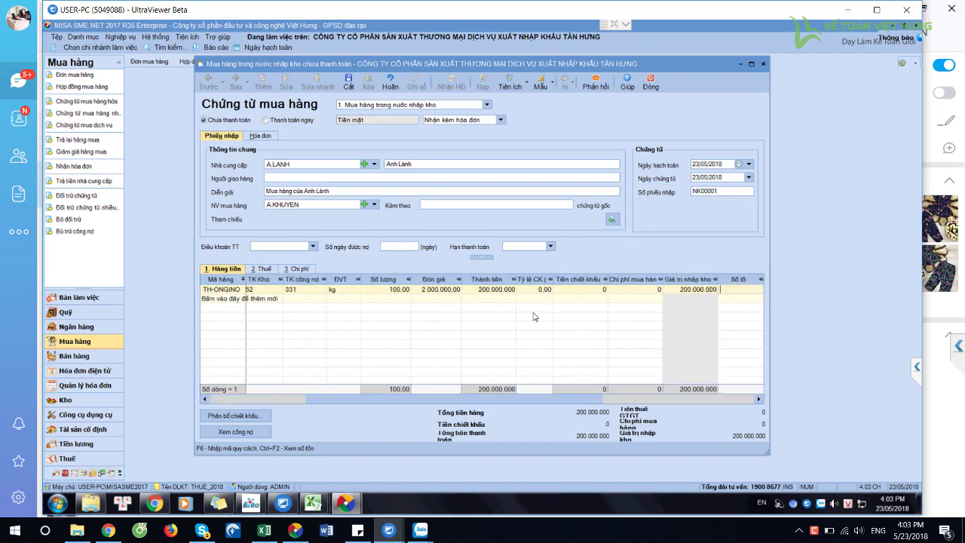
- Switch the voucher to the multi-unit template (Mẫu nhiều đơn vị tính) and check the Ống inox Phi 19 line's main unit and conversion ratio
{"action": "left_click", "coordinate": [541, 81]}
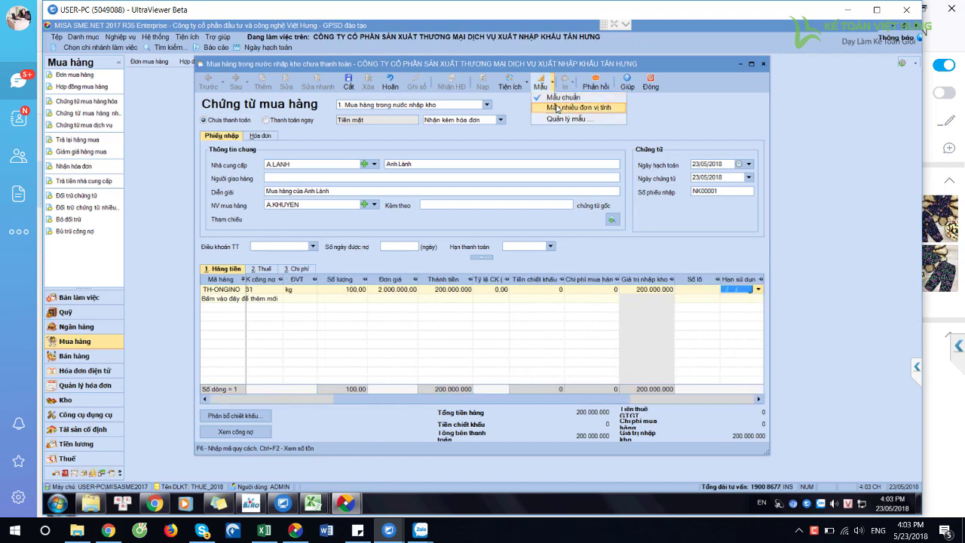
{"action": "left_click", "coordinate": [556, 108]}
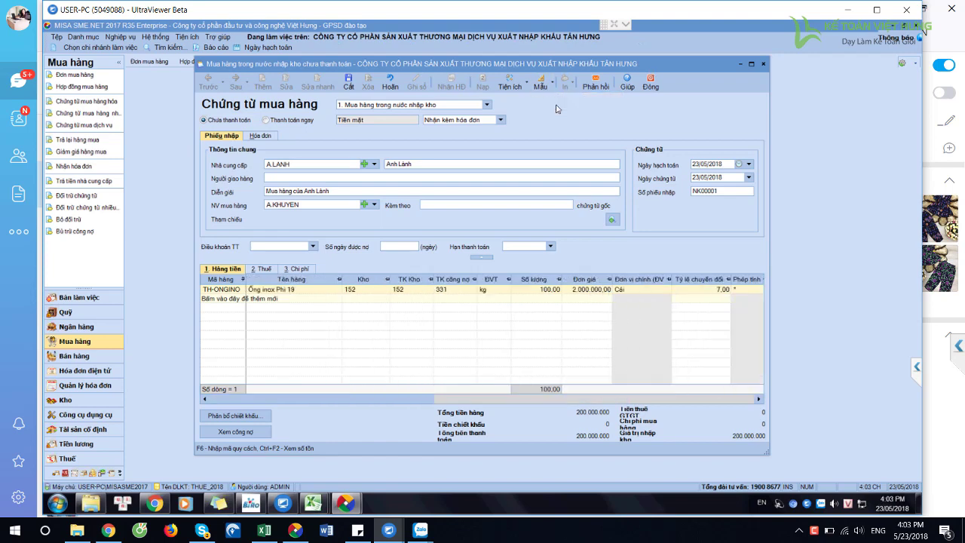
{"action": "left_click", "coordinate": [544, 290]}
{"action": "left_click", "coordinate": [638, 291]}
{"action": "left_click", "coordinate": [703, 290]}
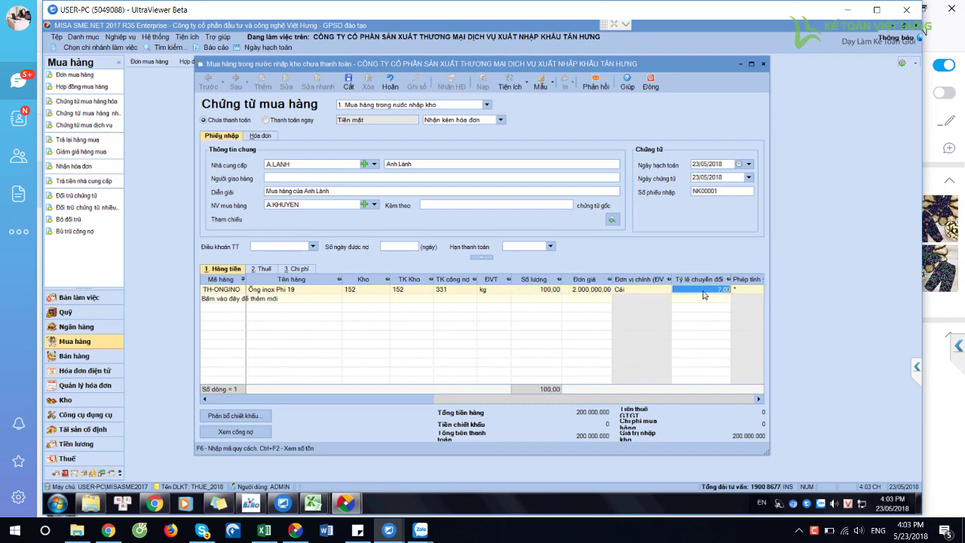
{"action": "key", "text": "Tab"}
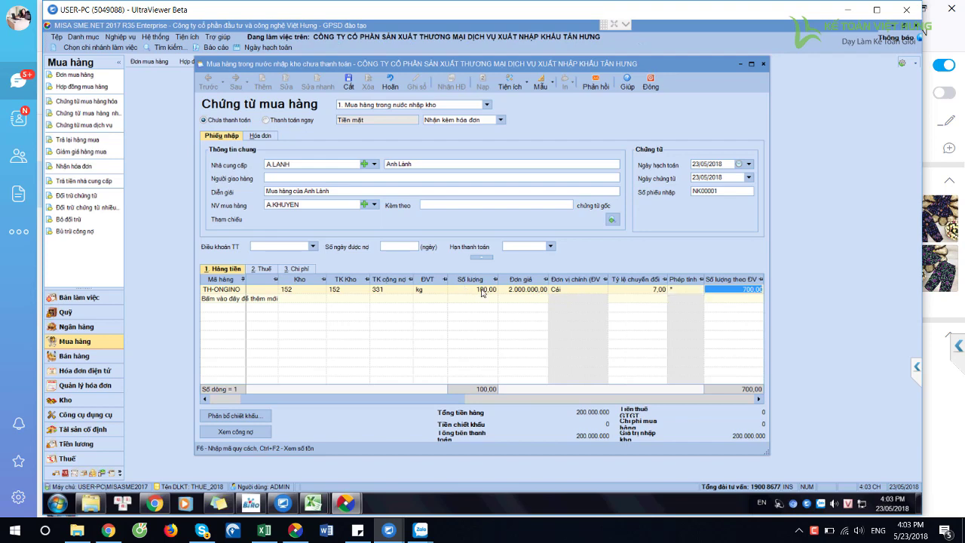
- Compare the Ống inox Phi 19 line's quantity with its main-unit quantity, main-unit price and line amount, dismissing the chat notification
{"action": "key", "text": "Tab"}
{"action": "left_click", "coordinate": [759, 289]}
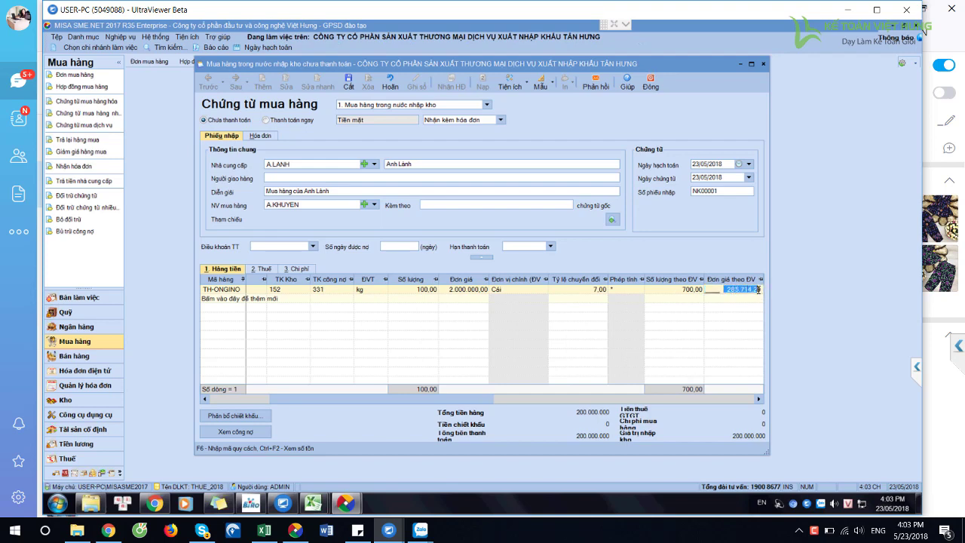
{"action": "left_click", "coordinate": [436, 291]}
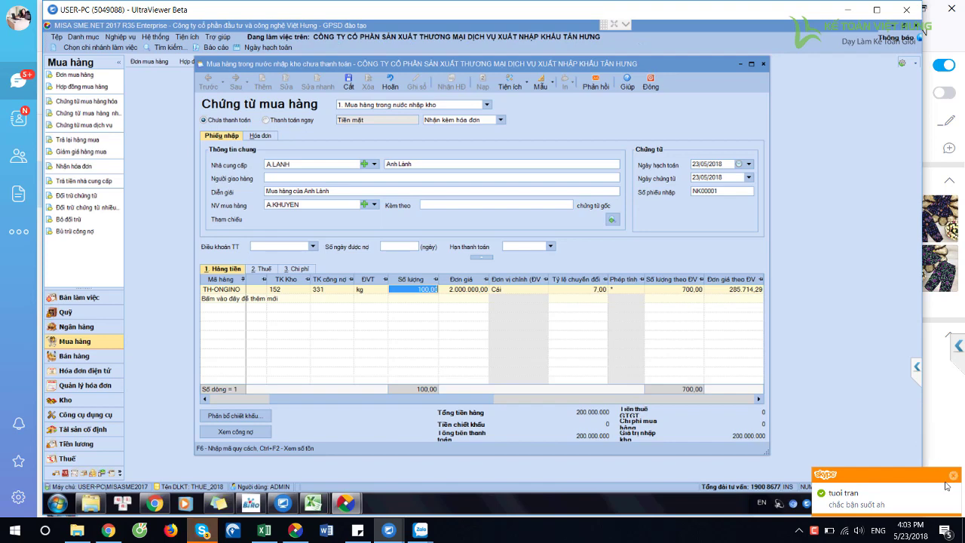
{"action": "left_click", "coordinate": [952, 476]}
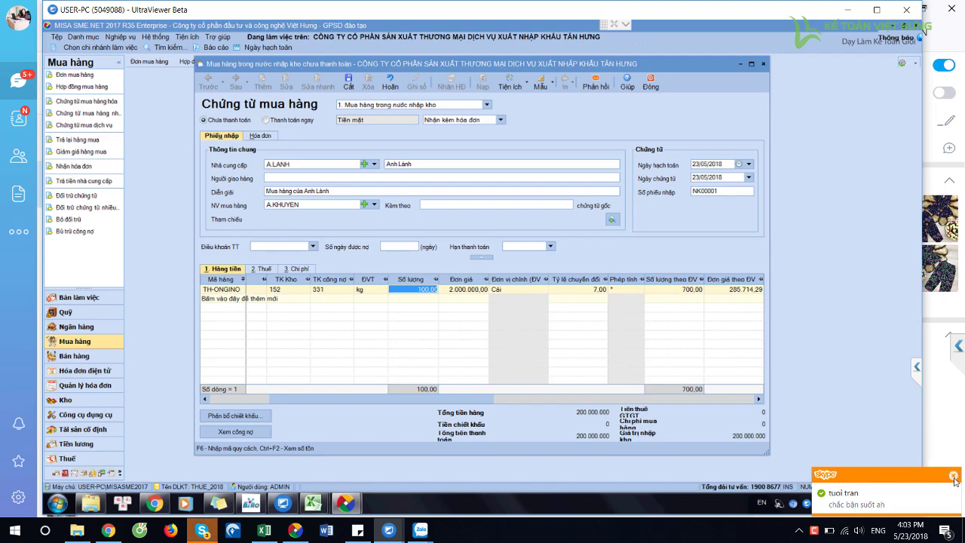
{"action": "left_click", "coordinate": [677, 292]}
{"action": "left_click", "coordinate": [726, 293]}
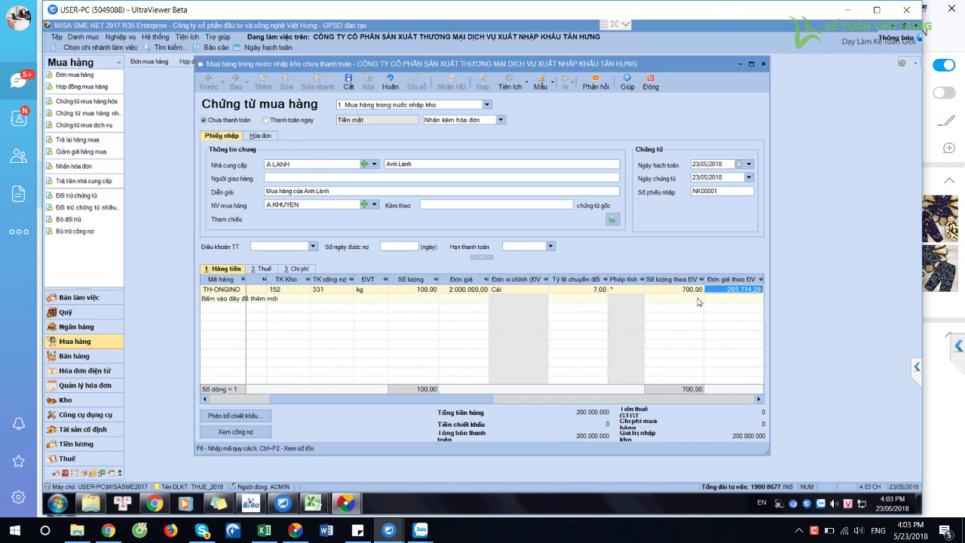
{"action": "key", "text": "Tab"}
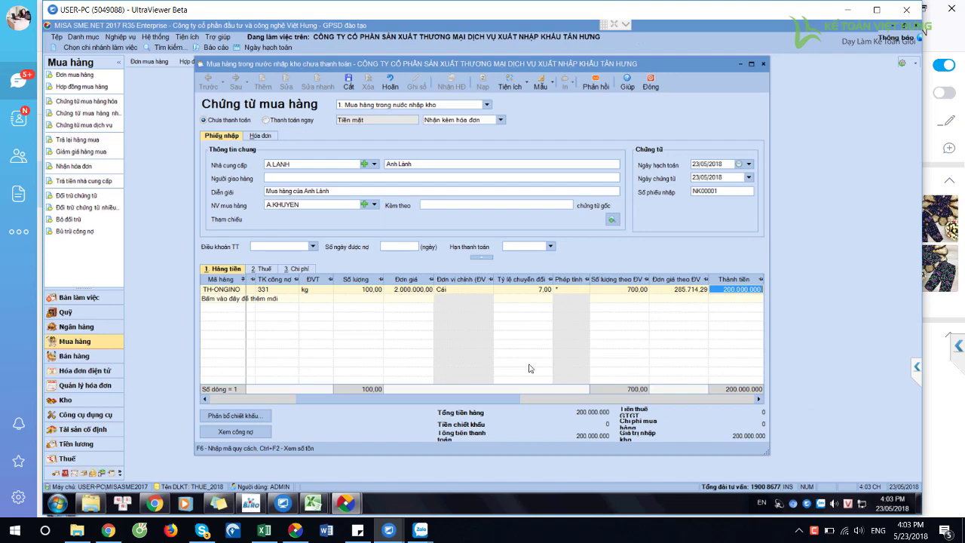
- Review the voucher's VAT and invoice details, and compare the Thanh toán ngay layout with Chưa thanh toán, leaving the voucher unpaid
{"action": "left_click", "coordinate": [265, 270]}
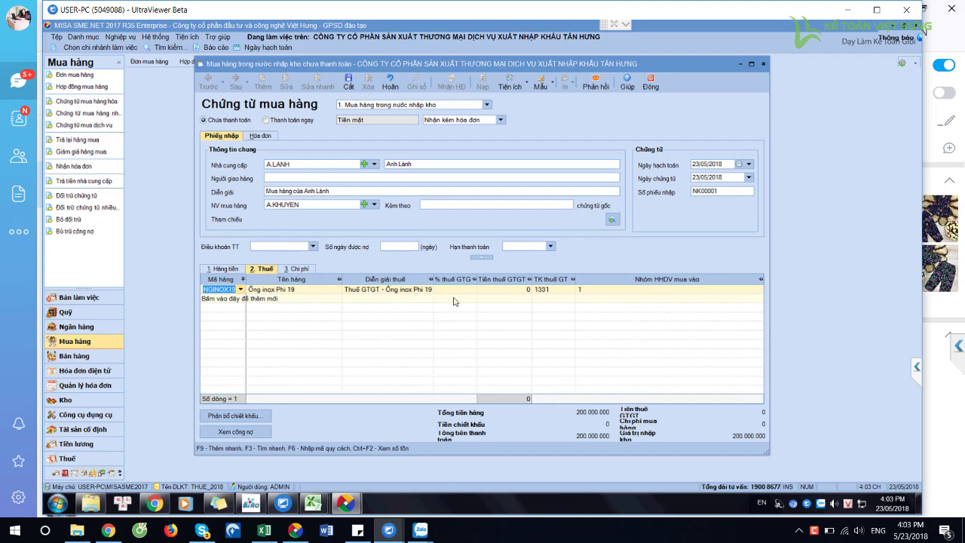
{"action": "left_click", "coordinate": [260, 135]}
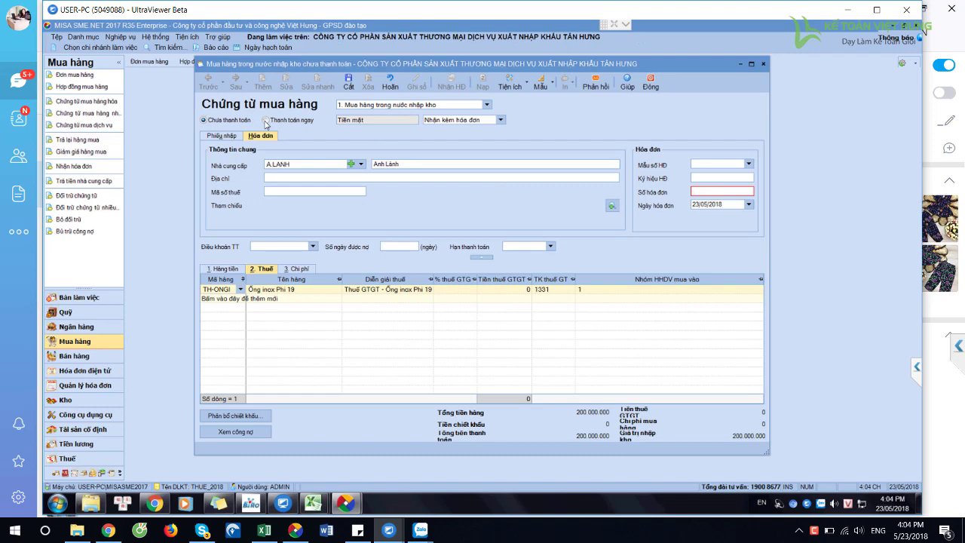
{"action": "left_click", "coordinate": [227, 135]}
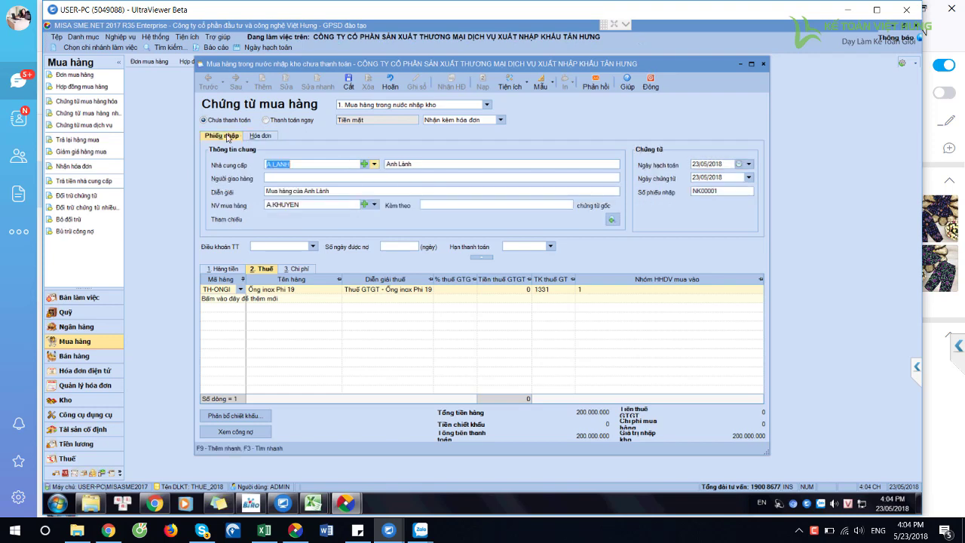
{"action": "left_click", "coordinate": [267, 120]}
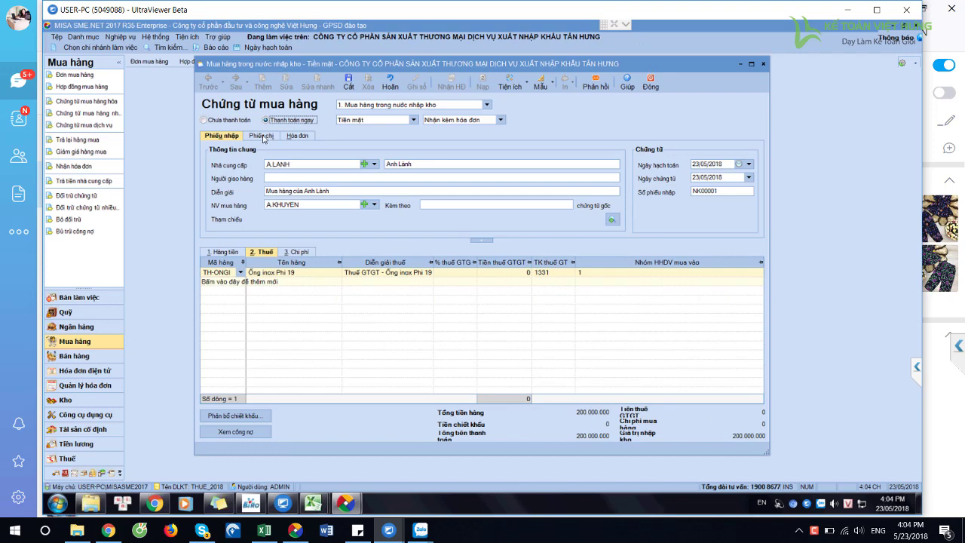
{"action": "left_click", "coordinate": [205, 121]}
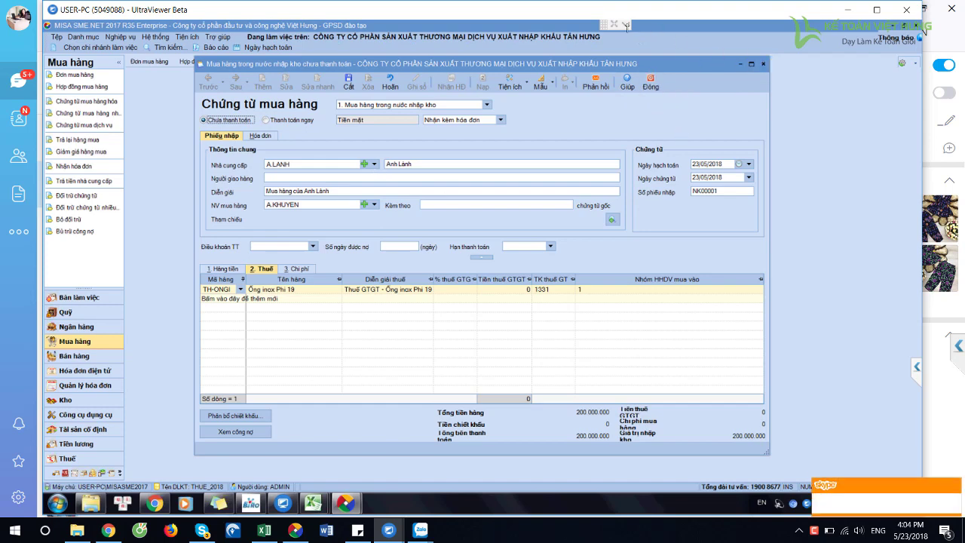
- Maximize the purchase voucher window
{"action": "mouse_move", "coordinate": [625, 27]}
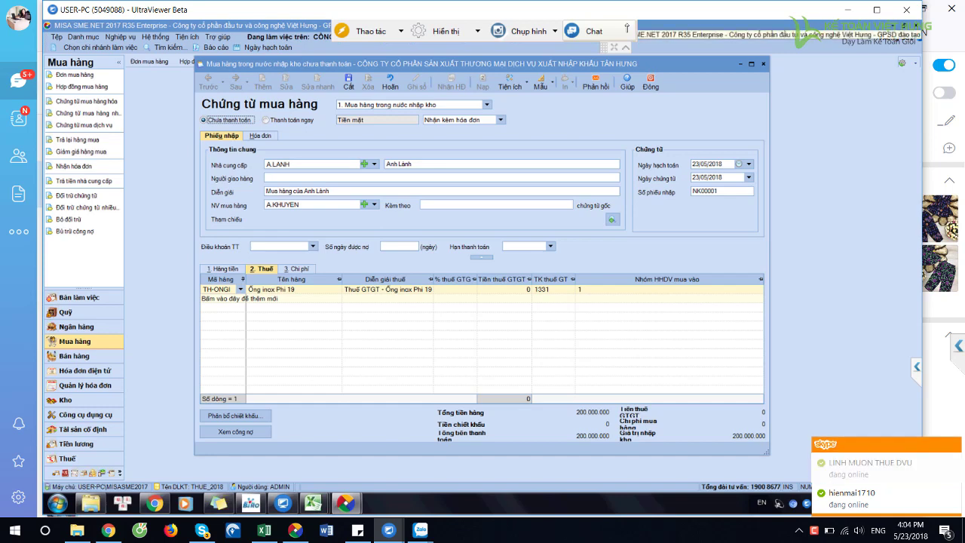
{"action": "left_click", "coordinate": [756, 65]}
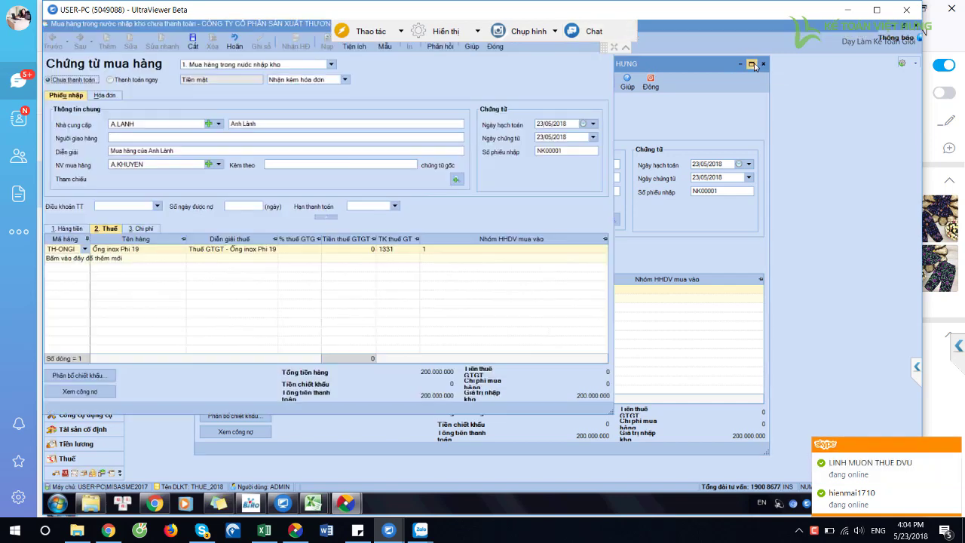